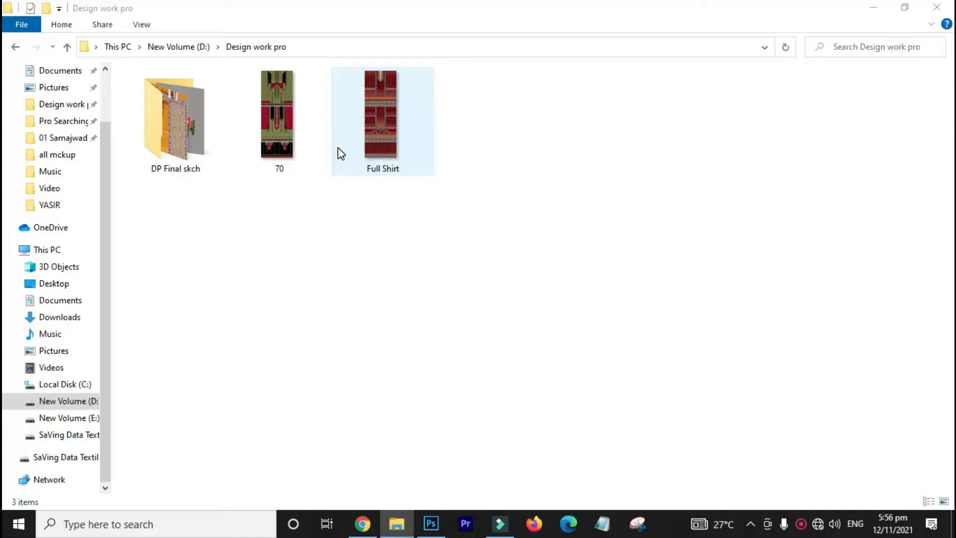
# Step: Bring up the Notepad list of textile class lessons beside the Design work pro folder
pyautogui.click(612, 535)
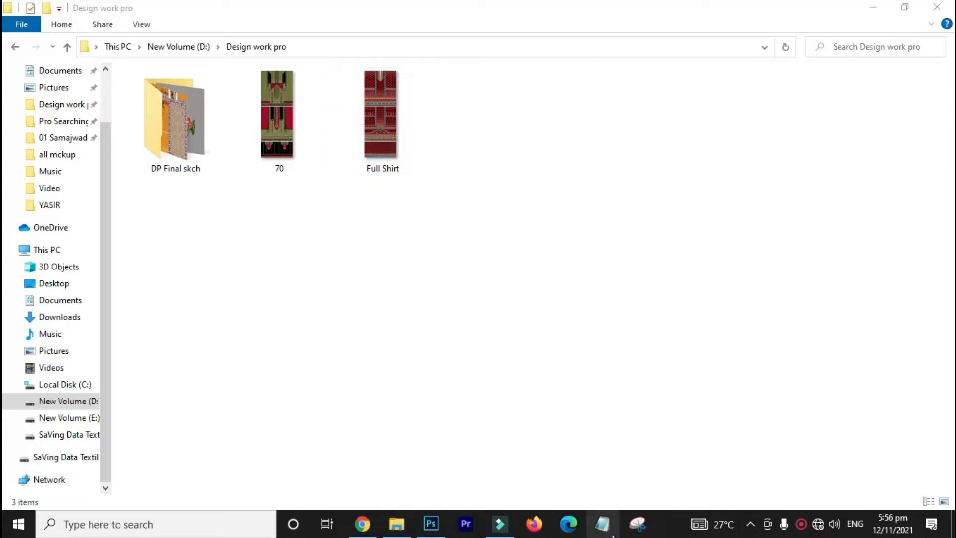
pyautogui.click(582, 240)
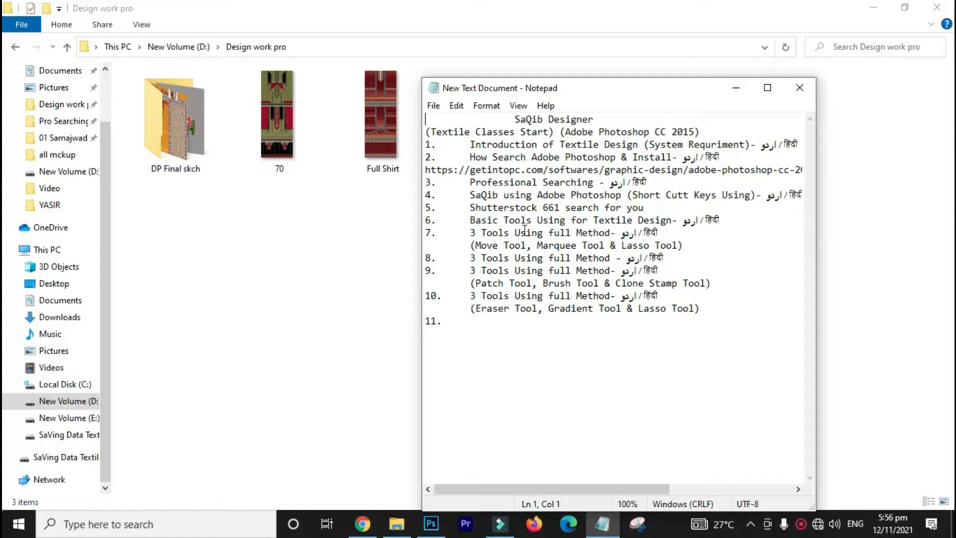
pyautogui.press('alt')
# Step: Open the Full Shirt design from the Design work pro folder in Photoshop and enlarge the folder's thumbnails
pyautogui.moveTo(383, 139); pyautogui.dragTo(363, 370)
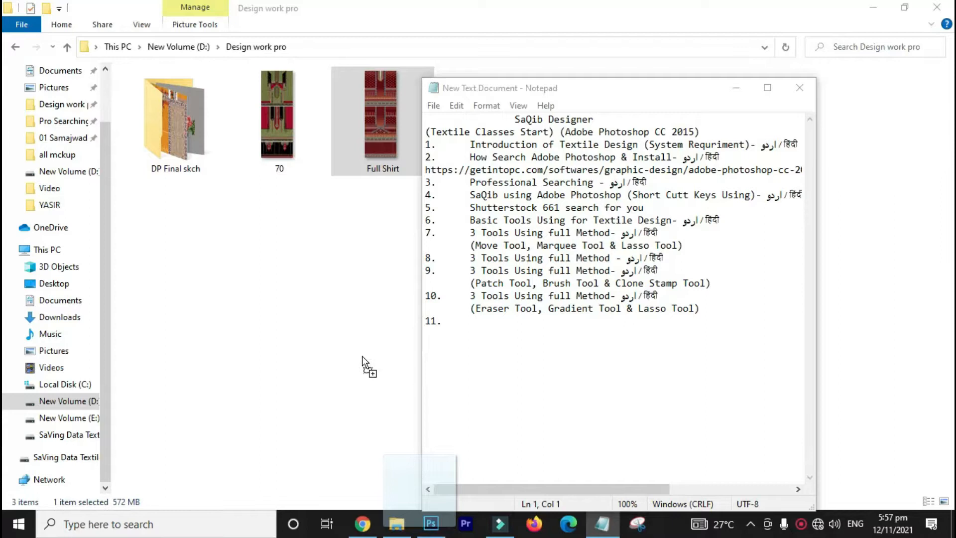
pyautogui.moveTo(362, 353); pyautogui.dragTo(418, 220)
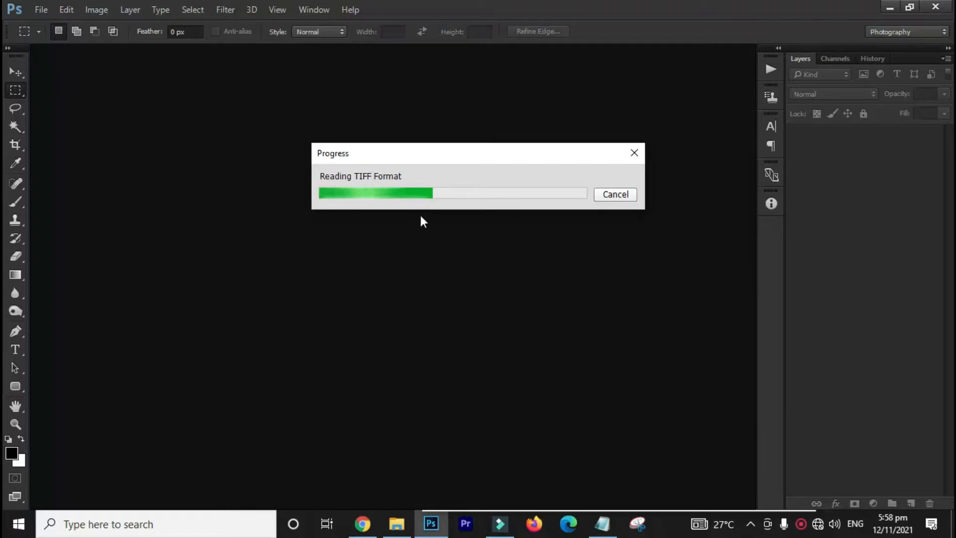
pyautogui.click(397, 523)
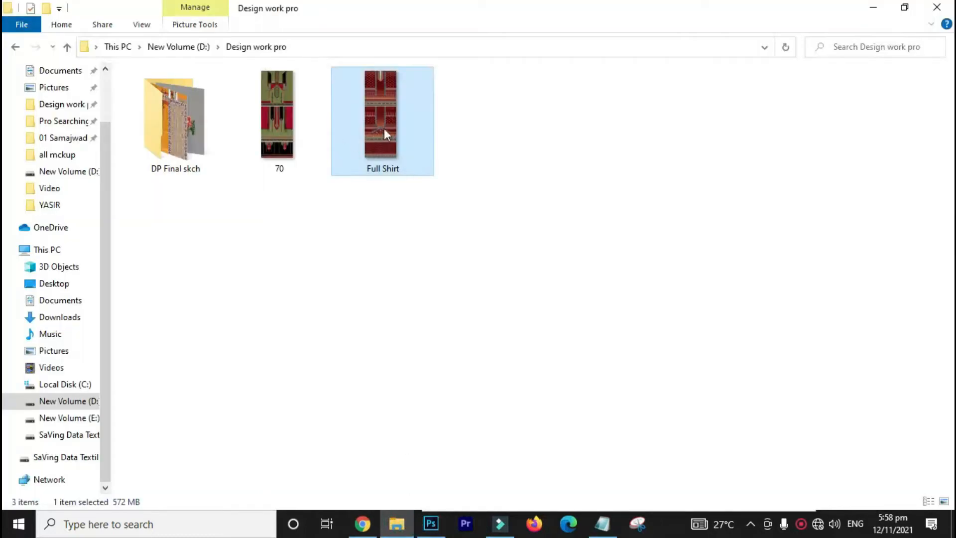
pyautogui.keyDown('ctrl'); pyautogui.scroll(2, 380, 196); pyautogui.keyUp('ctrl')
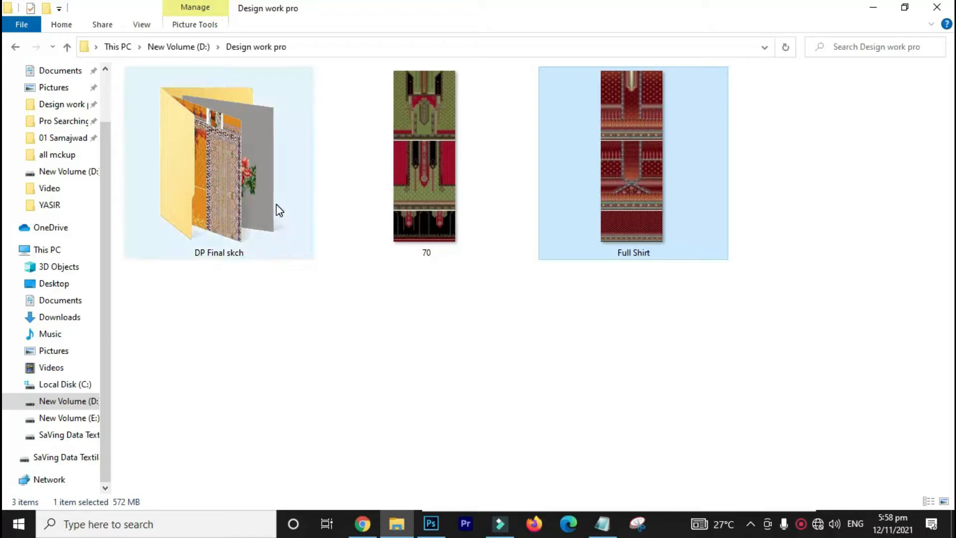
pyautogui.moveTo(279, 209)
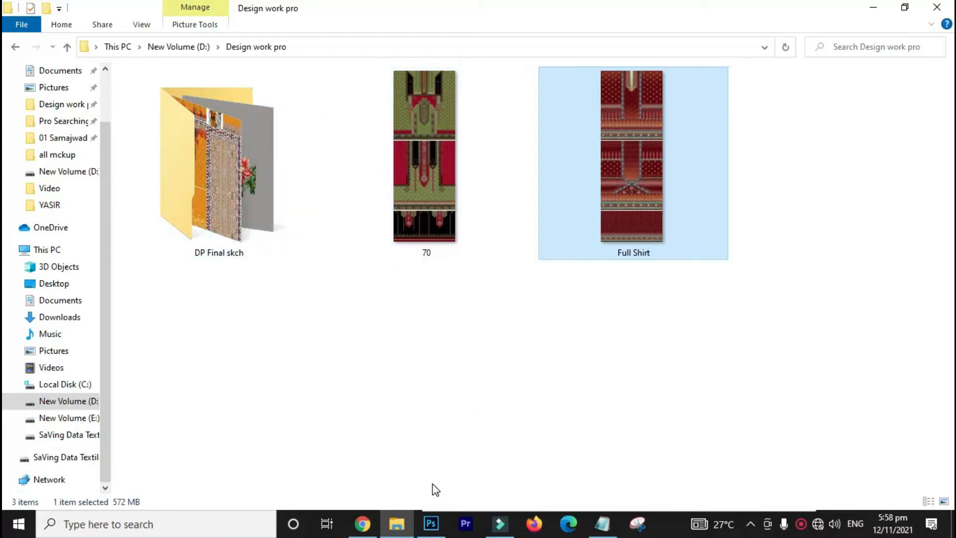
pyautogui.click(431, 523)
pyautogui.doubleClick(631, 169)
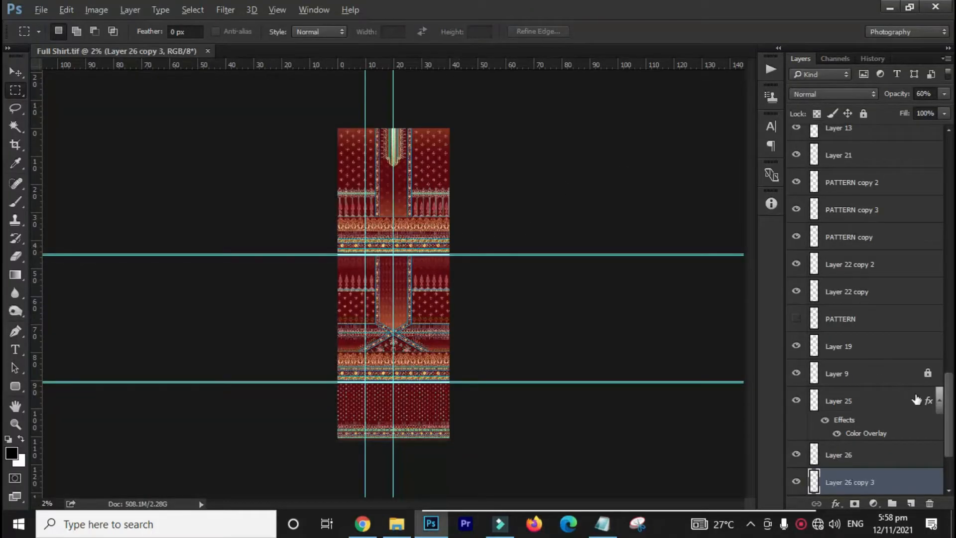
# Step: Examine the Full Shirt layer list, then the front panel's neckline, vertical borders and hem bands up close
pyautogui.moveTo(950, 396); pyautogui.dragTo(950, 142)
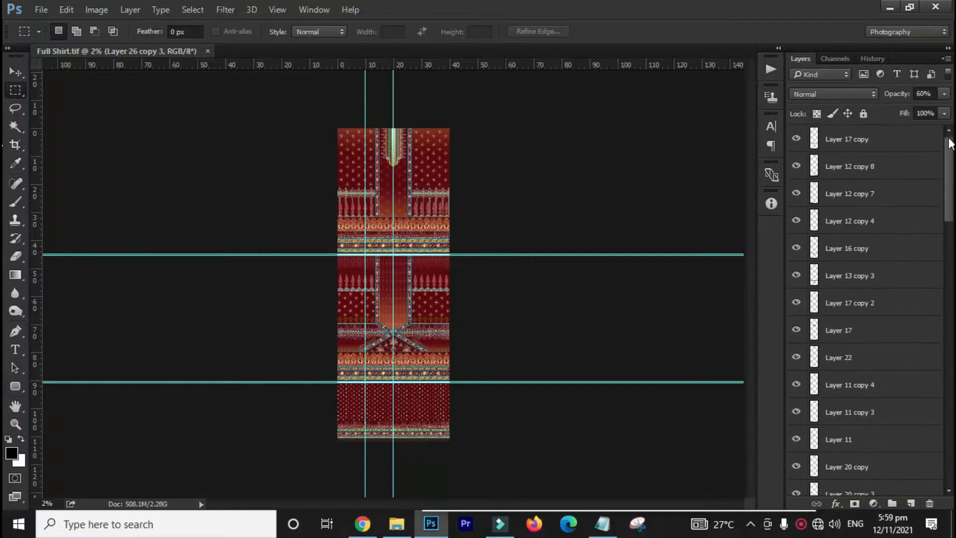
pyautogui.moveTo(382, 137); pyautogui.dragTo(493, 199)
pyautogui.moveTo(488, 271); pyautogui.dragTo(670, 241)
pyautogui.moveTo(445, 362); pyautogui.dragTo(566, 321)
pyautogui.moveTo(565, 320); pyautogui.dragTo(294, 78)
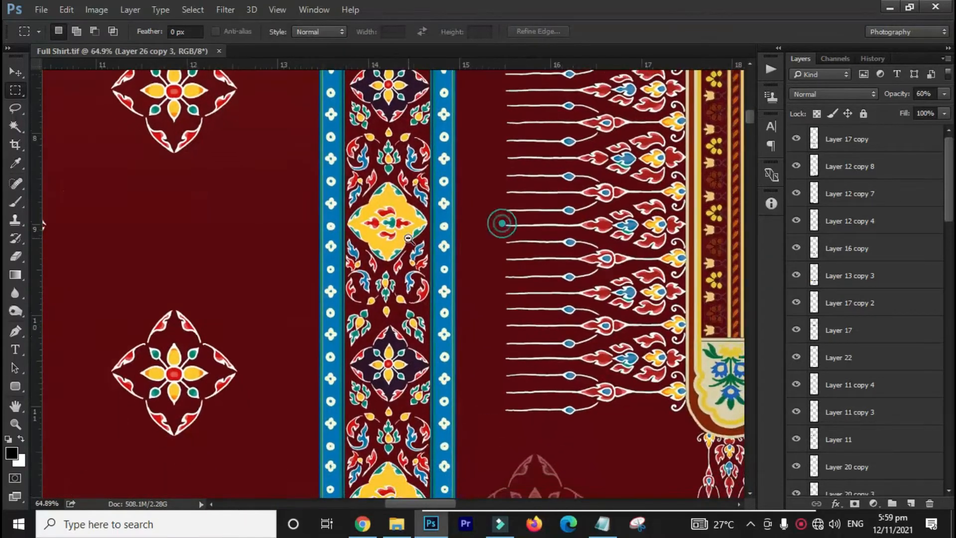
pyautogui.moveTo(503, 222); pyautogui.dragTo(401, 250)
pyautogui.moveTo(687, 301); pyautogui.dragTo(413, 52)
pyautogui.moveTo(495, 372); pyautogui.dragTo(398, 203)
pyautogui.moveTo(524, 334); pyautogui.dragTo(647, 309)
pyautogui.moveTo(521, 255); pyautogui.dragTo(380, 330)
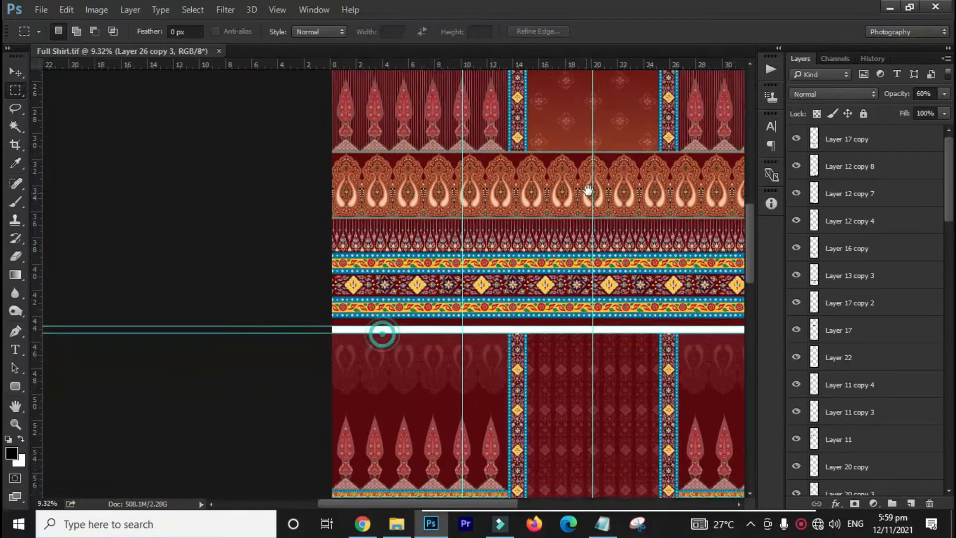
# Step: Examine the fine detail of the scalloped motifs and the paisley border near the front hem
pyautogui.moveTo(459, 146); pyautogui.dragTo(726, 237)
pyautogui.moveTo(617, 239); pyautogui.dragTo(492, 272)
pyautogui.moveTo(554, 224); pyautogui.dragTo(483, 291)
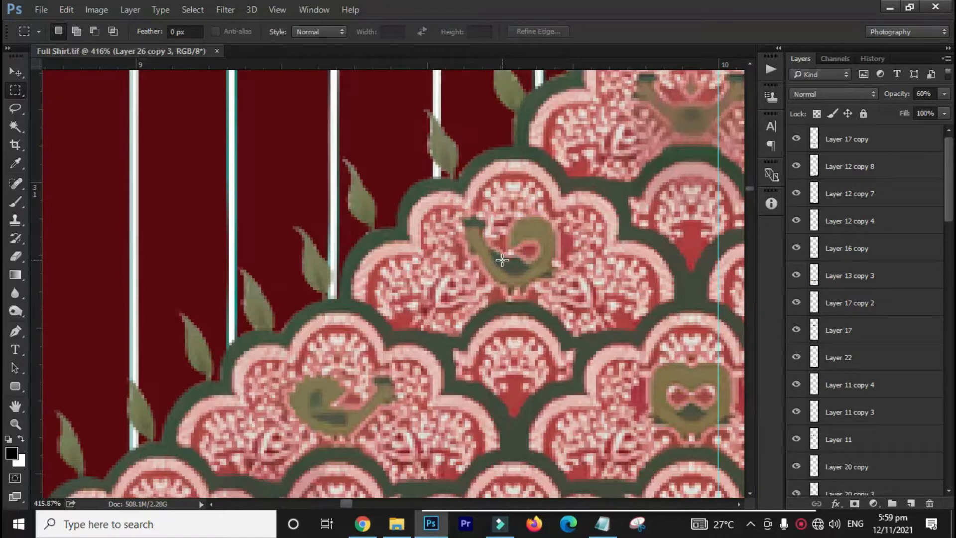
pyautogui.scroll(-10, 497, 255)
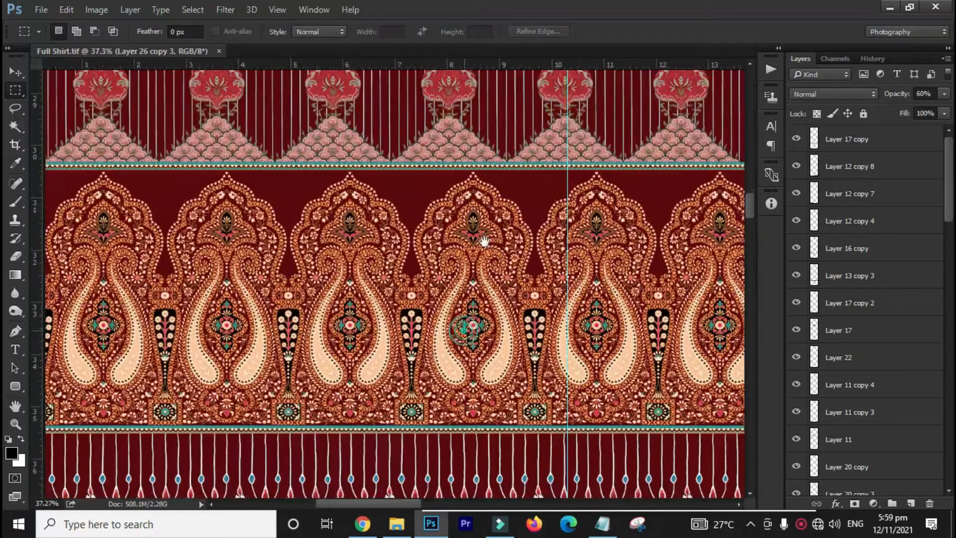
pyautogui.moveTo(484, 242); pyautogui.dragTo(488, 223)
pyautogui.rightClick(487, 223)
pyautogui.click(452, 232)
pyautogui.moveTo(475, 264); pyautogui.dragTo(285, 232)
pyautogui.moveTo(485, 321); pyautogui.dragTo(307, 198)
pyautogui.moveTo(436, 373); pyautogui.dragTo(354, 214)
pyautogui.rightClick(354, 214)
pyautogui.click(468, 192)
pyautogui.moveTo(473, 167); pyautogui.dragTo(425, 214)
pyautogui.moveTo(441, 270); pyautogui.dragTo(428, 173)
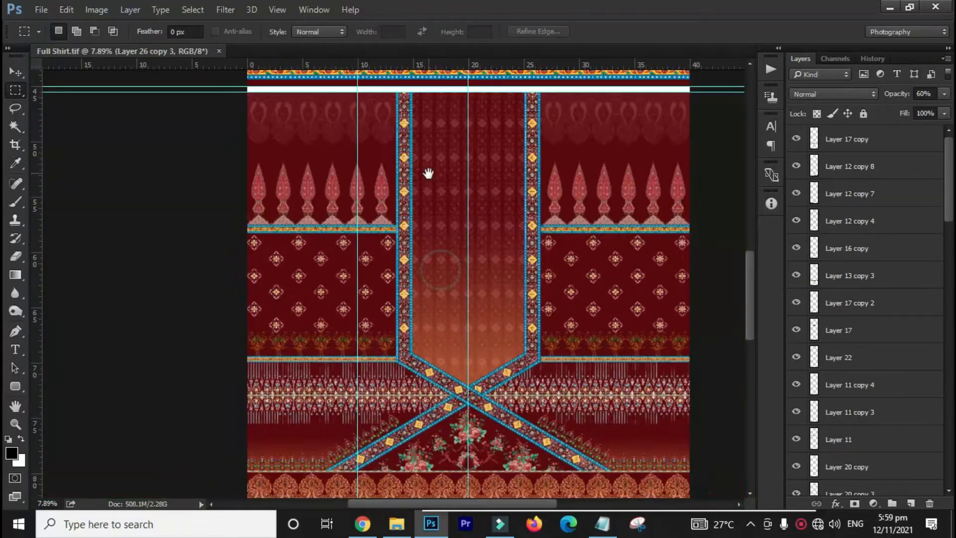
# Step: Examine the neckline tip, the scattered flower motifs and the gradient centre panel of the shirt front
pyautogui.scroll(-8, 451, 477)
pyautogui.scroll(-5, 450, 477)
pyautogui.scroll(5, 491, 271)
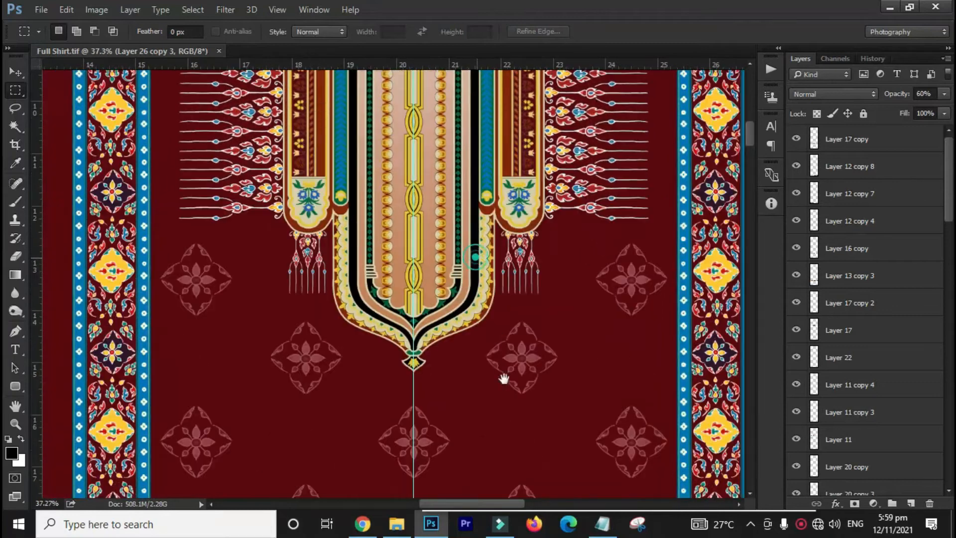
pyautogui.moveTo(501, 370); pyautogui.dragTo(505, 381)
pyautogui.rightClick(506, 381)
pyautogui.click(477, 243)
pyautogui.moveTo(413, 258); pyautogui.dragTo(199, 355)
pyautogui.rightClick(326, 323)
pyautogui.click(279, 335)
pyautogui.moveTo(269, 412); pyautogui.dragTo(337, 327)
pyautogui.moveTo(337, 410); pyautogui.dragTo(370, 278)
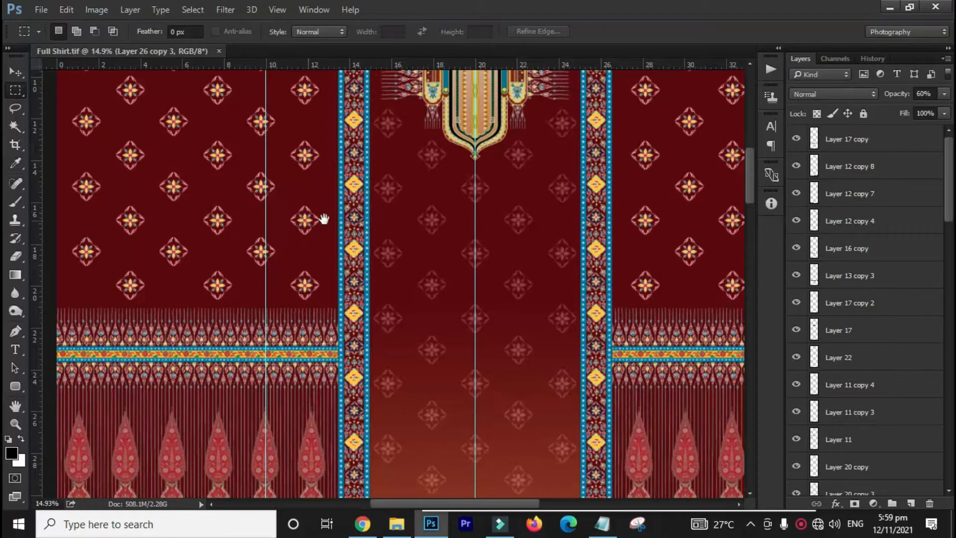
pyautogui.moveTo(388, 300); pyautogui.dragTo(382, 245)
pyautogui.moveTo(425, 290); pyautogui.dragTo(405, 241)
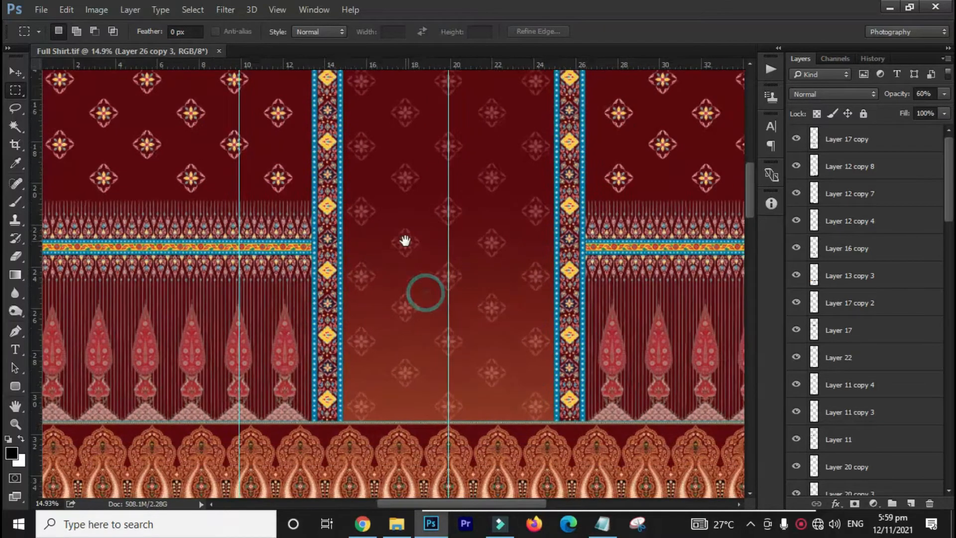
pyautogui.moveTo(505, 302); pyautogui.dragTo(414, 299)
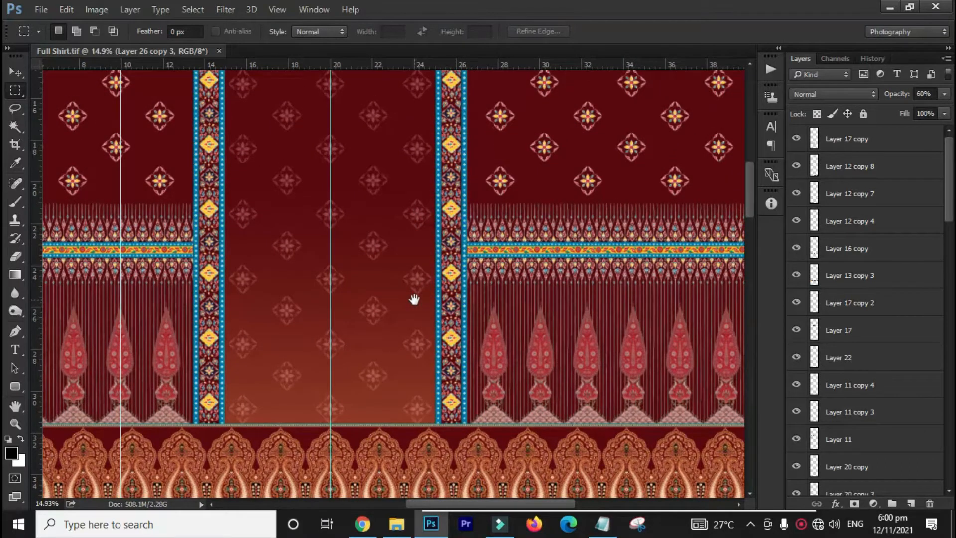
# Step: Examine the lower front panel, including the cypress motifs and the bands beneath them
pyautogui.moveTo(452, 404); pyautogui.dragTo(442, 310)
pyautogui.moveTo(387, 254); pyautogui.dragTo(435, 264)
pyautogui.moveTo(421, 416); pyautogui.dragTo(432, 338)
pyautogui.moveTo(411, 382); pyautogui.dragTo(474, 399)
pyautogui.moveTo(402, 419)
pyautogui.mouseDown()
pyautogui.moveTo(543, 415)
pyautogui.moveTo(497, 396)
pyautogui.moveTo(404, 413)
pyautogui.mouseUp()
pyautogui.moveTo(449, 333); pyautogui.dragTo(409, 345)
pyautogui.moveTo(542, 229); pyautogui.dragTo(438, 366)
pyautogui.moveTo(450, 303); pyautogui.dragTo(405, 327)
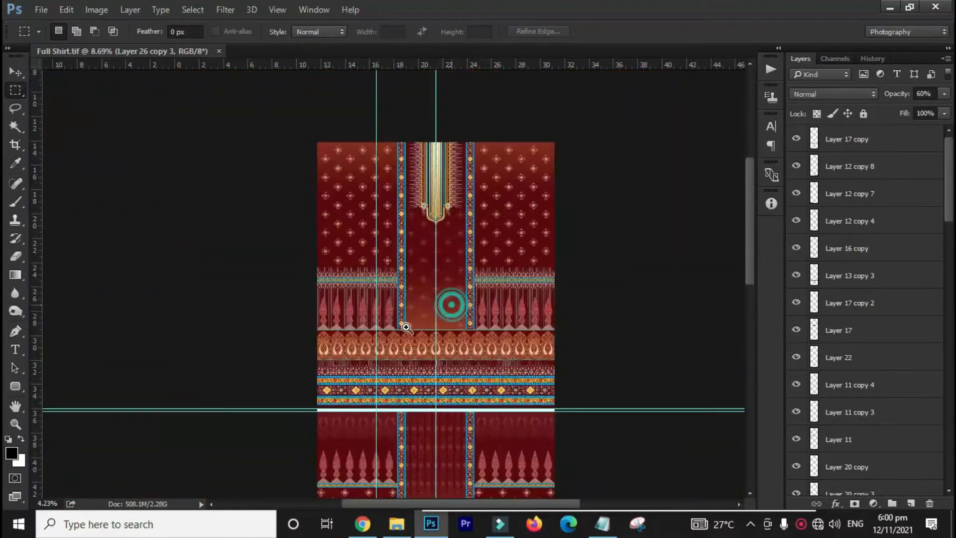
# Step: Examine the second panel's crossed borders and the dotted section below it, ending with the whole shirt design in view
pyautogui.moveTo(442, 389); pyautogui.dragTo(452, 241)
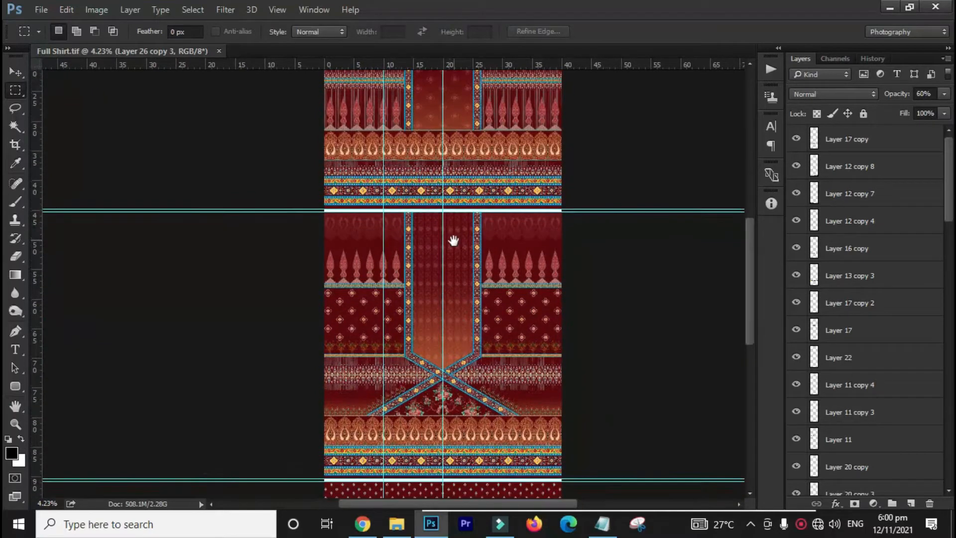
pyautogui.moveTo(421, 386)
pyautogui.mouseDown()
pyautogui.moveTo(478, 387)
pyautogui.moveTo(438, 386)
pyautogui.mouseUp()
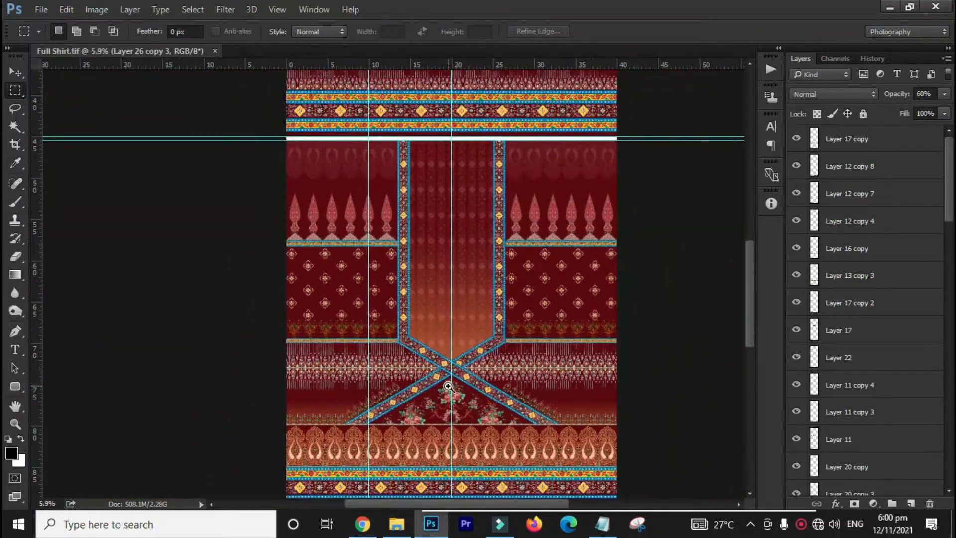
pyautogui.moveTo(439, 419); pyautogui.dragTo(433, 333)
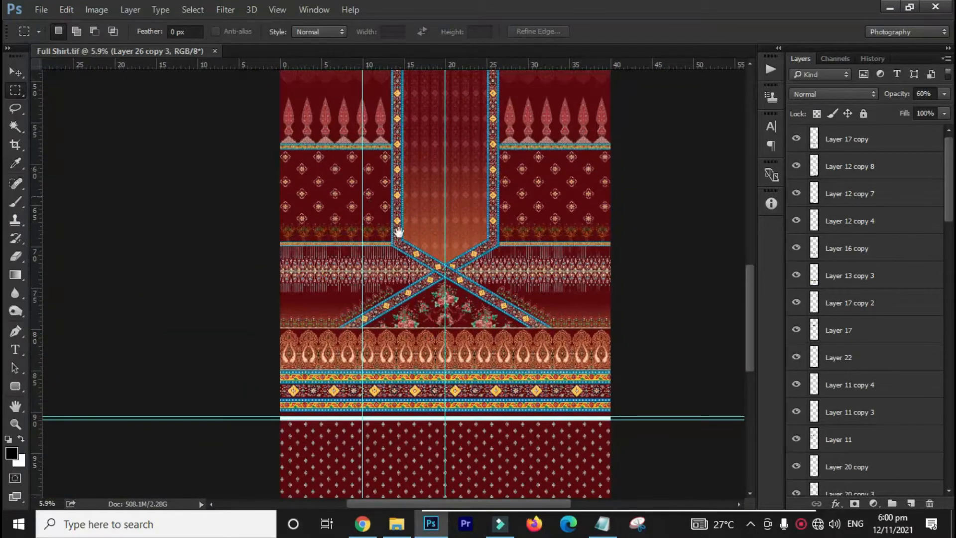
pyautogui.moveTo(484, 229); pyautogui.dragTo(485, 271)
pyautogui.rightClick(485, 271)
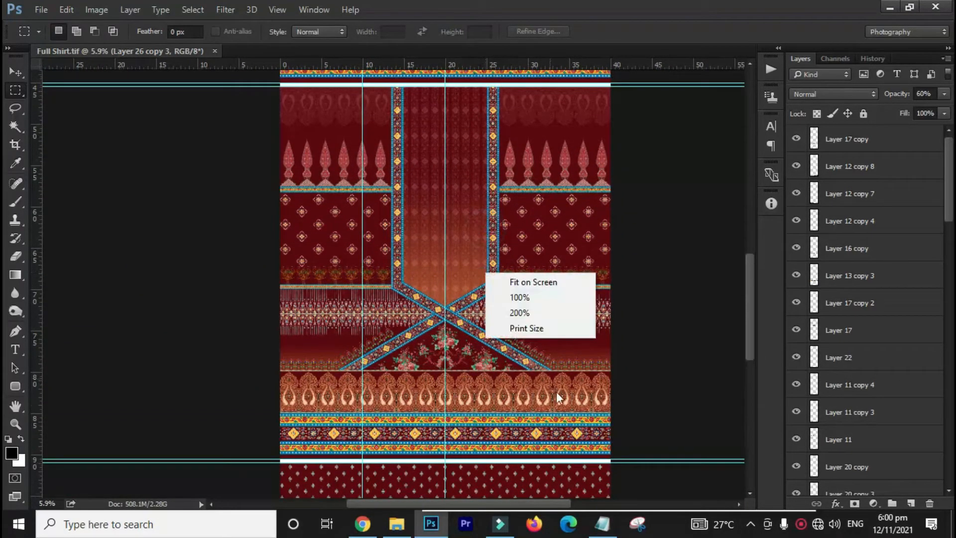
pyautogui.click(390, 421)
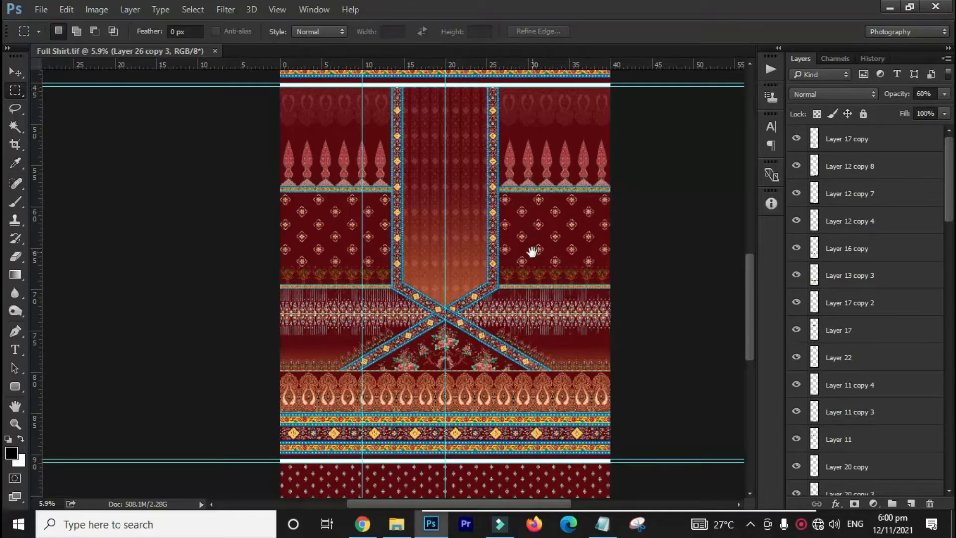
pyautogui.moveTo(508, 314); pyautogui.dragTo(507, 164)
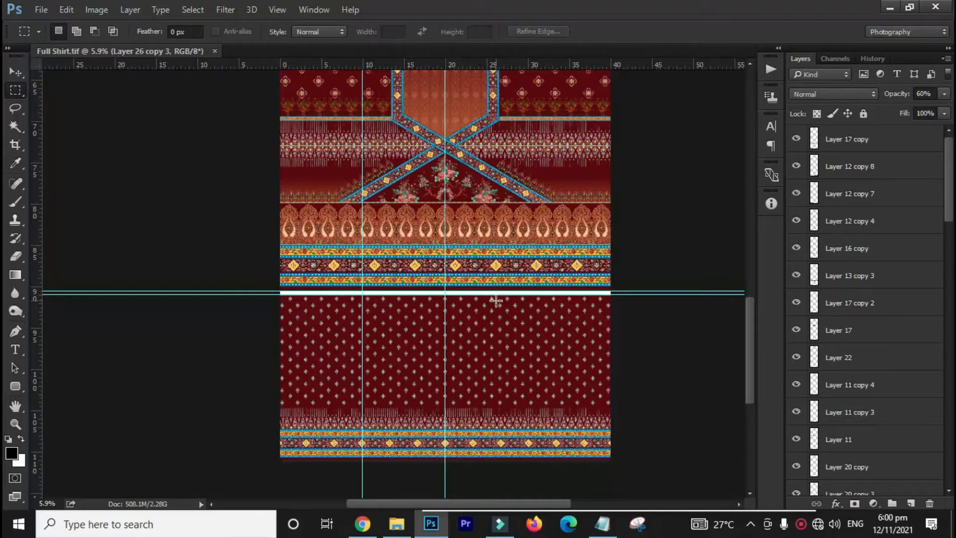
pyautogui.press('v')
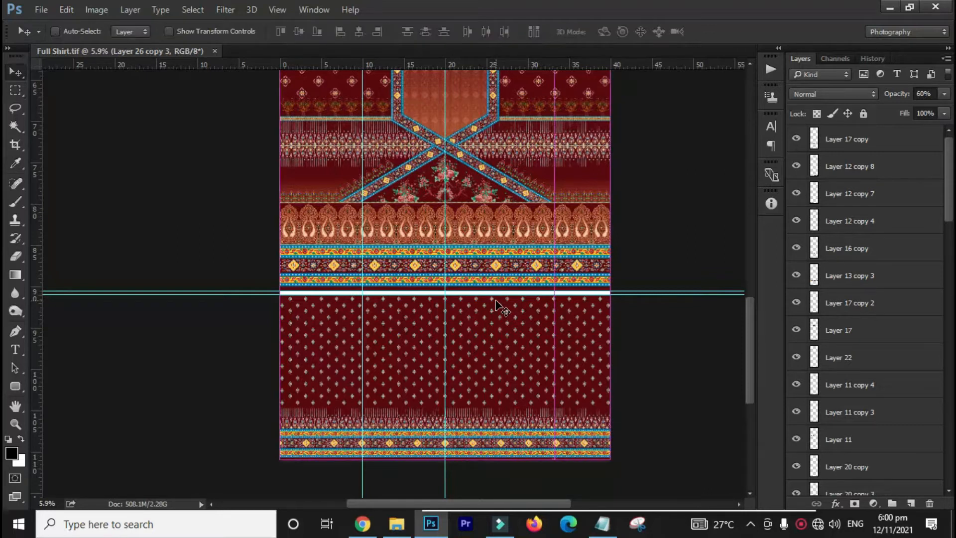
pyautogui.hotkey('ctrl', '0')
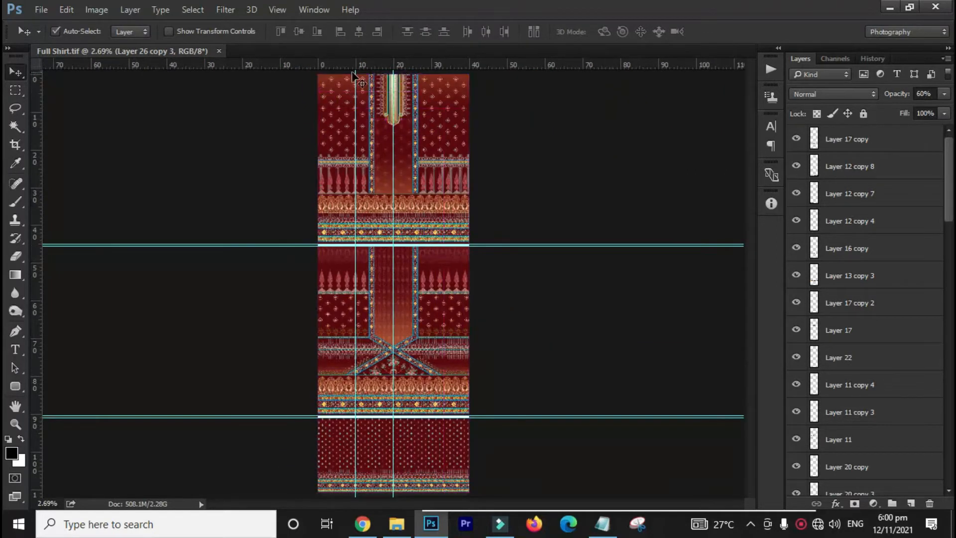
# Step: Switch to File Explorer and duplicate the DP Final skch folder within Design work pro
pyautogui.click(396, 523)
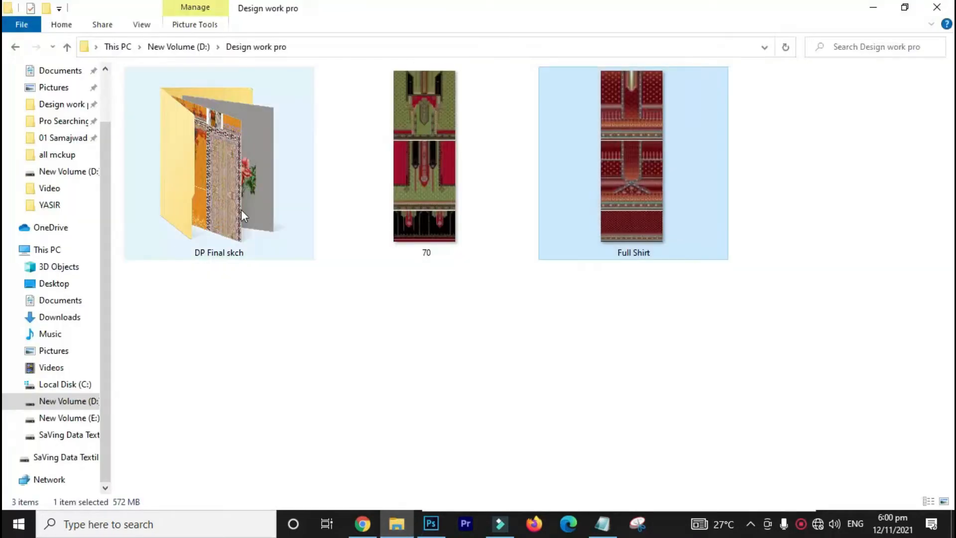
pyautogui.click(246, 183)
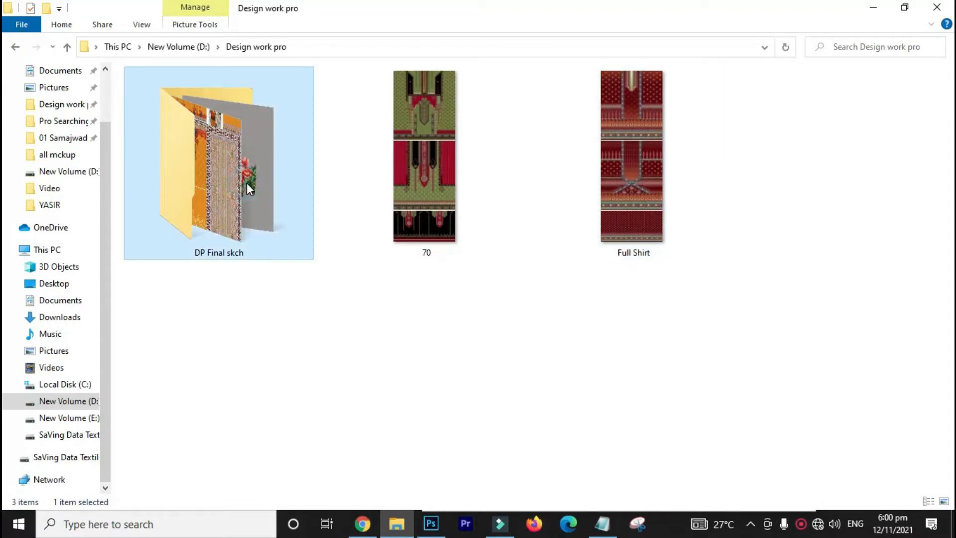
pyautogui.hotkey('ctrl', 'c')
pyautogui.hotkey('ctrl', 'v')
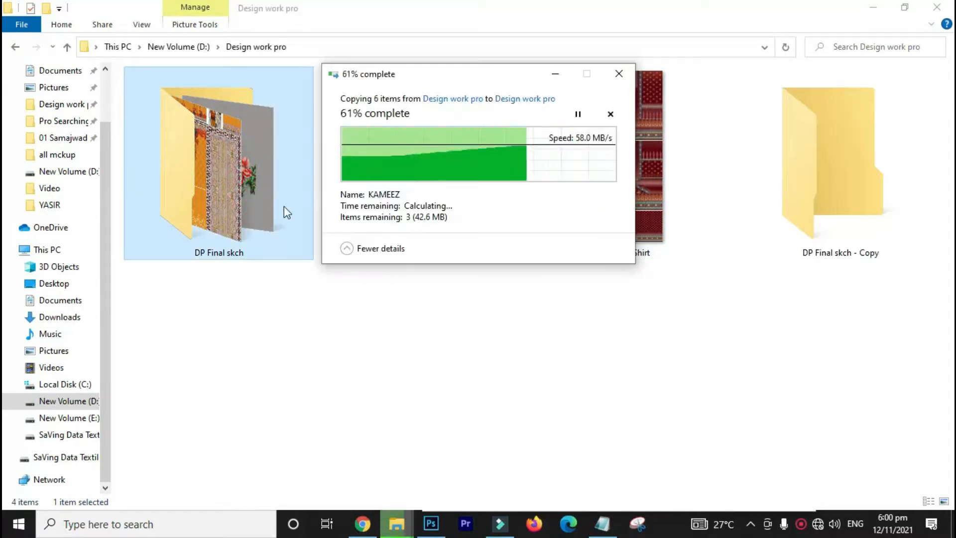
# Step: Rename the copied sketch folder to "45 v18" and open it
pyautogui.click(392, 203)
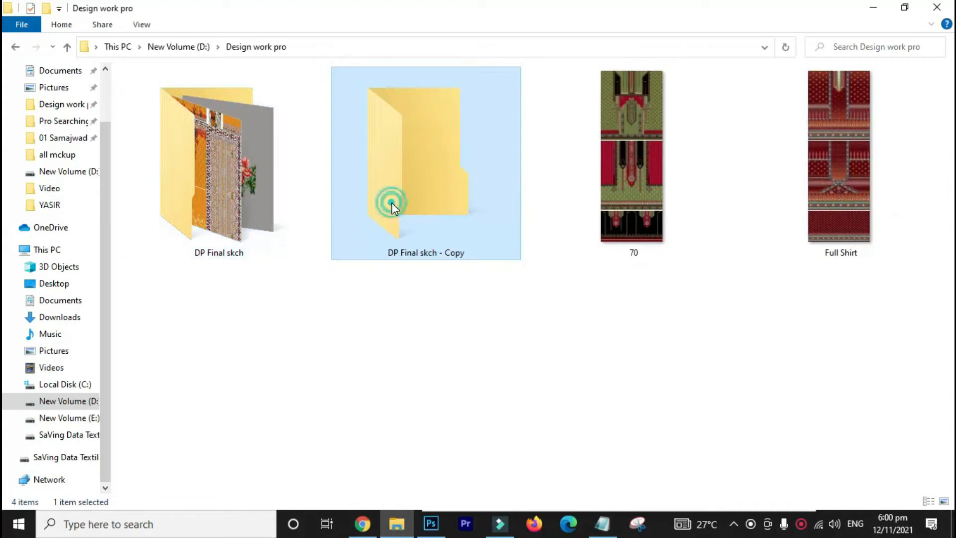
pyautogui.press('F2')
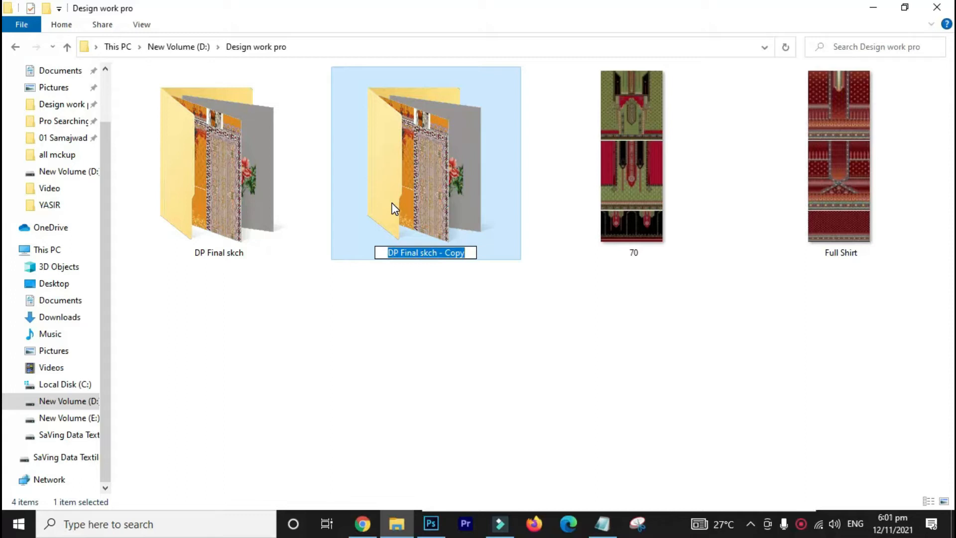
pyautogui.write('45')
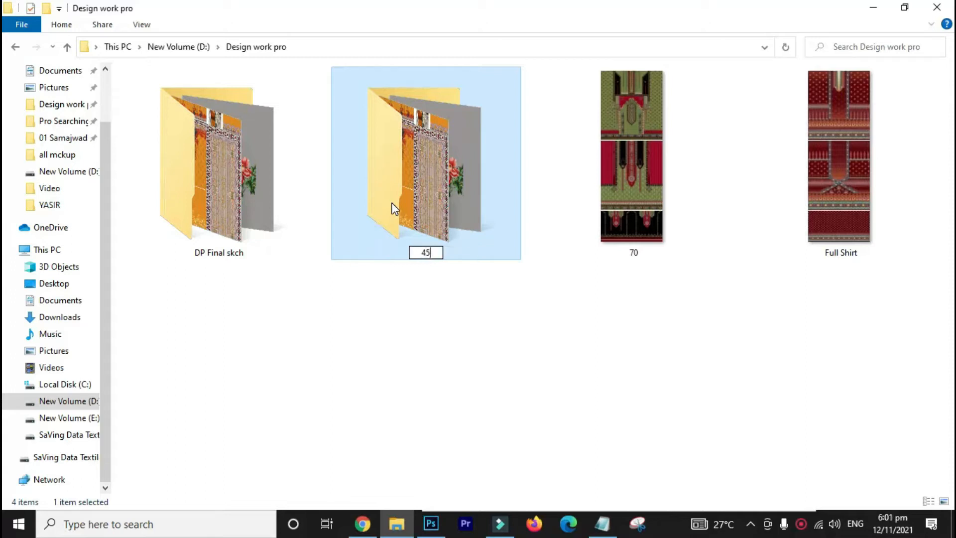
pyautogui.write(' v18')
pyautogui.press('Return')
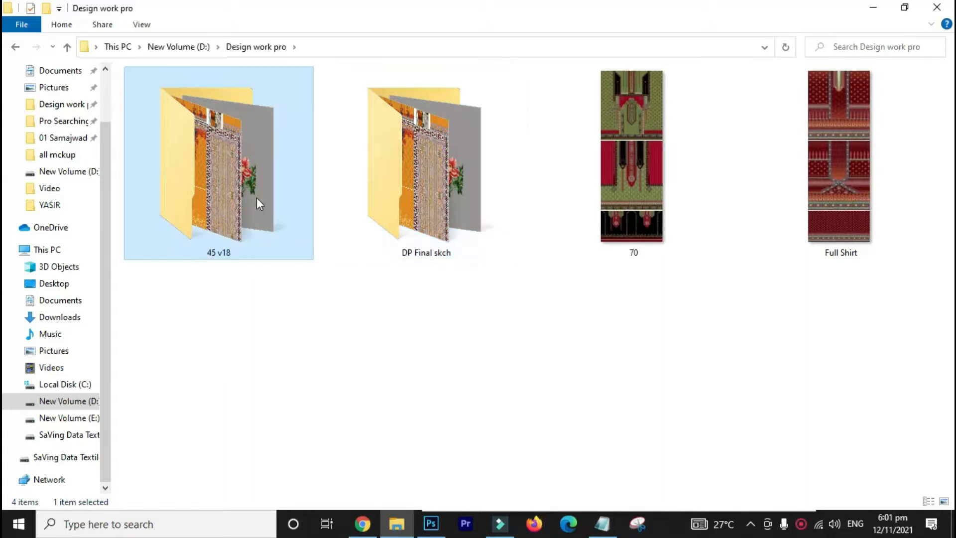
pyautogui.doubleClick(228, 183)
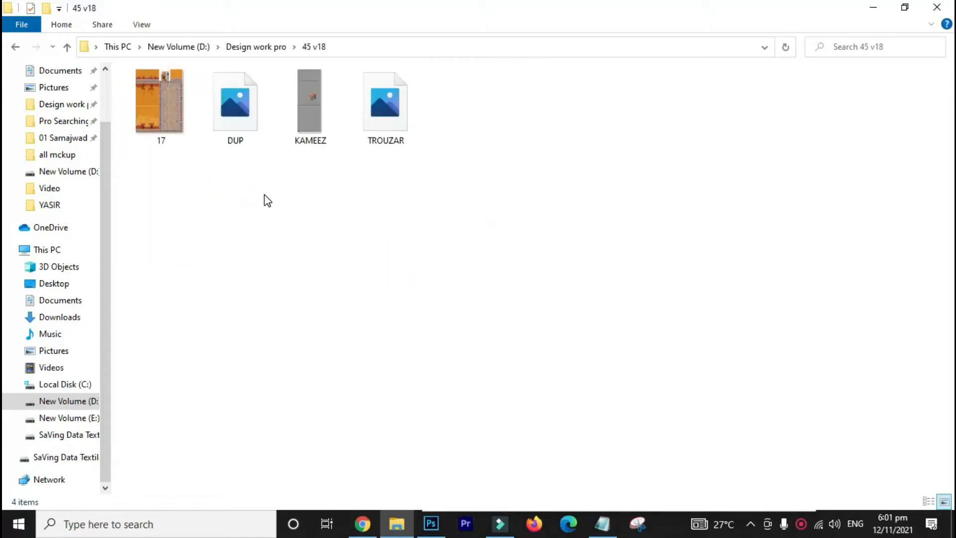
# Step: Open KAMEEZ.tif from the 45 v18 folder in Photoshop and delete its flower layer, Layer 3
pyautogui.scroll(5, 264, 195)
pyautogui.moveTo(632, 216); pyautogui.dragTo(891, 282)
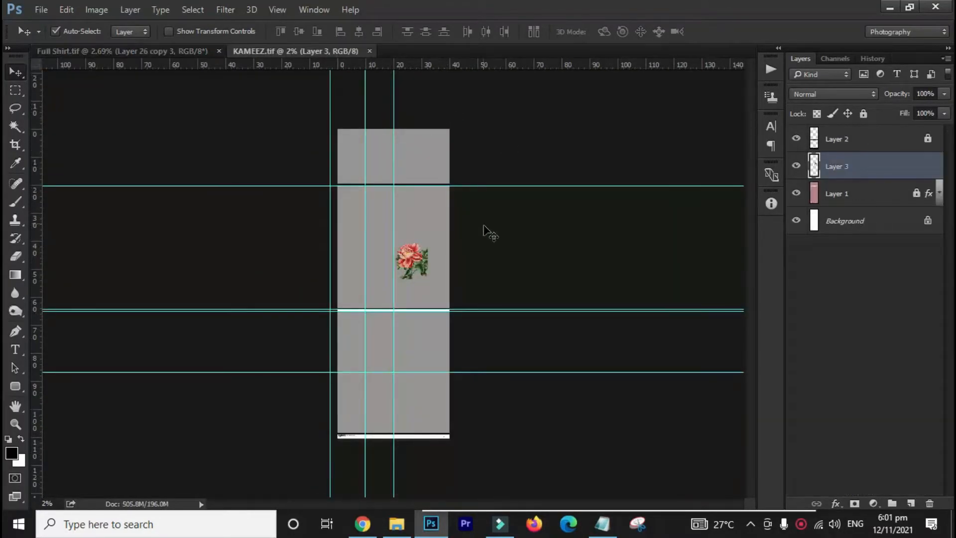
pyautogui.press('Delete')
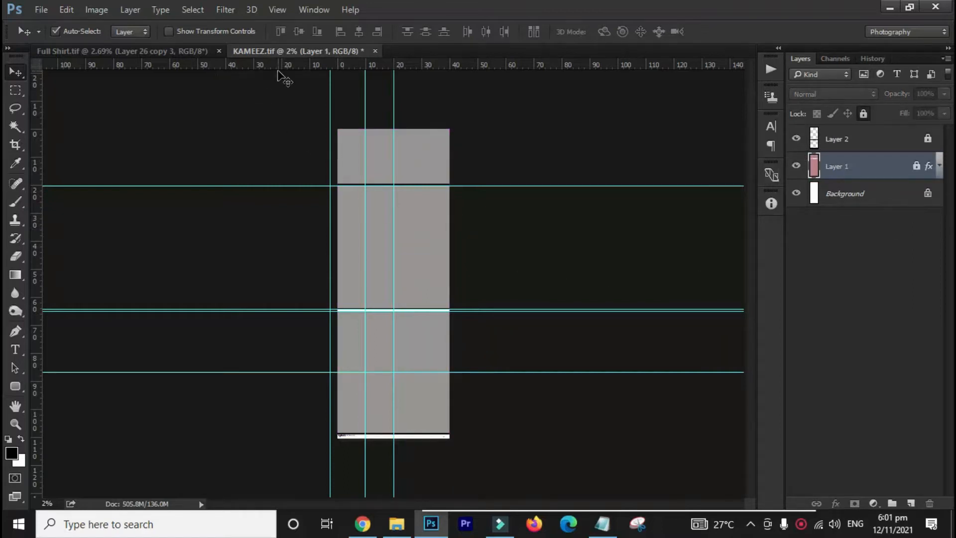
# Step: Outline the KAMEEZ template's upper section, middle panel and lower panel in turn with the Rectangular Marquee to review the layout
pyautogui.hotkey('ctrl', '+')
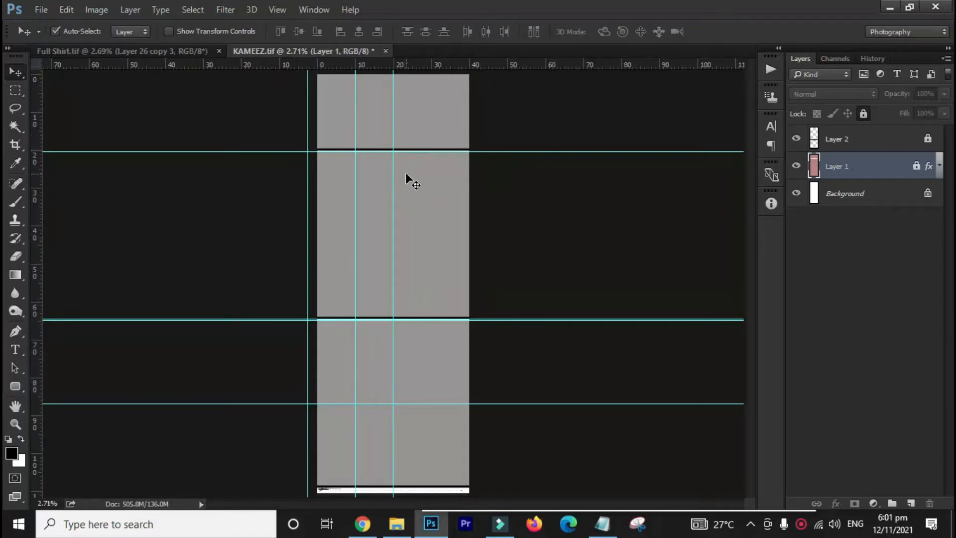
pyautogui.press('m')
pyautogui.moveTo(447, 150); pyautogui.dragTo(474, 66)
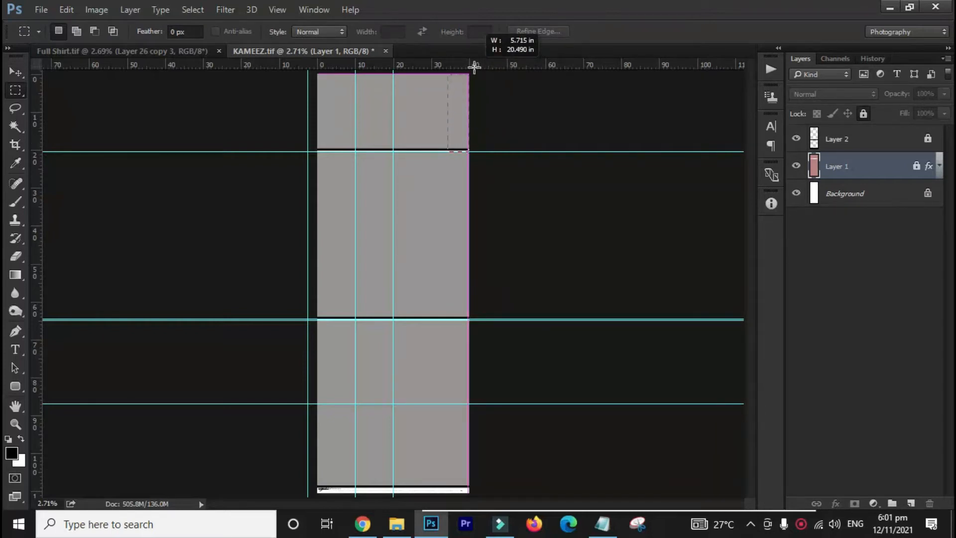
pyautogui.moveTo(474, 66); pyautogui.dragTo(474, 67)
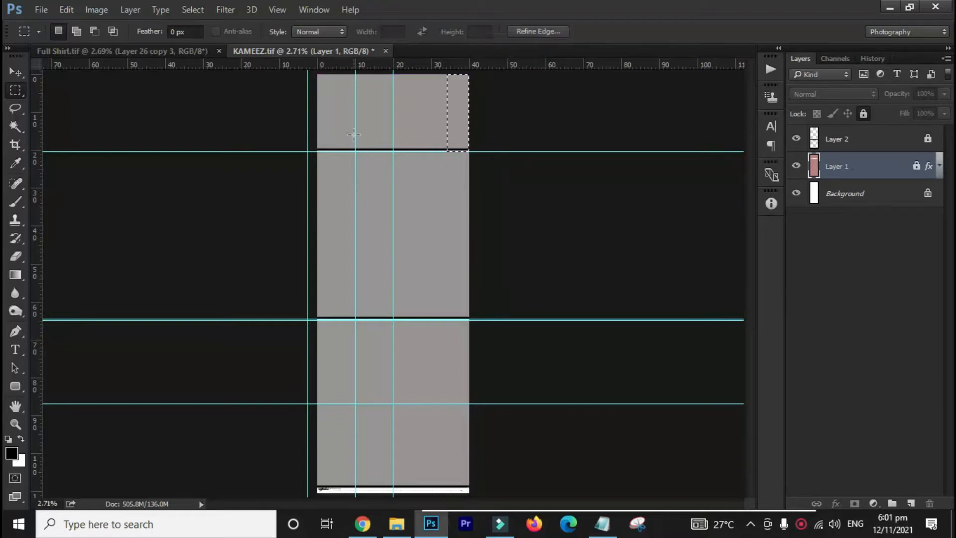
pyautogui.moveTo(364, 152); pyautogui.dragTo(400, 317)
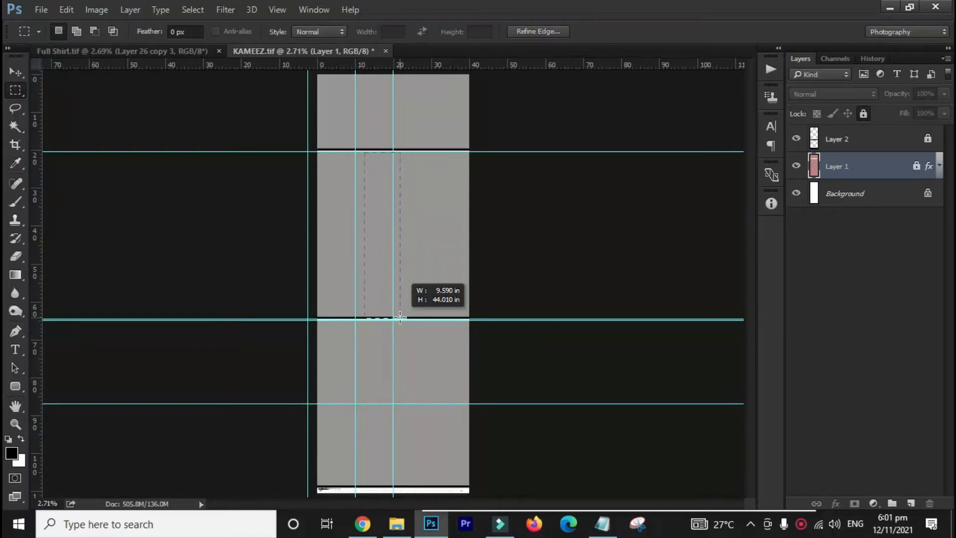
pyautogui.moveTo(400, 316); pyautogui.dragTo(478, 312)
pyautogui.moveTo(306, 152); pyautogui.dragTo(511, 314)
pyautogui.click(313, 318)
pyautogui.moveTo(314, 319); pyautogui.dragTo(482, 486)
pyautogui.press('v')
# Step: Open the 17 image from File Explorer in Photos and compare its panel arrangement with the KAMEEZ template in Photoshop
pyautogui.hotkey('alt', 'Tab')
pyautogui.doubleClick(225, 162)
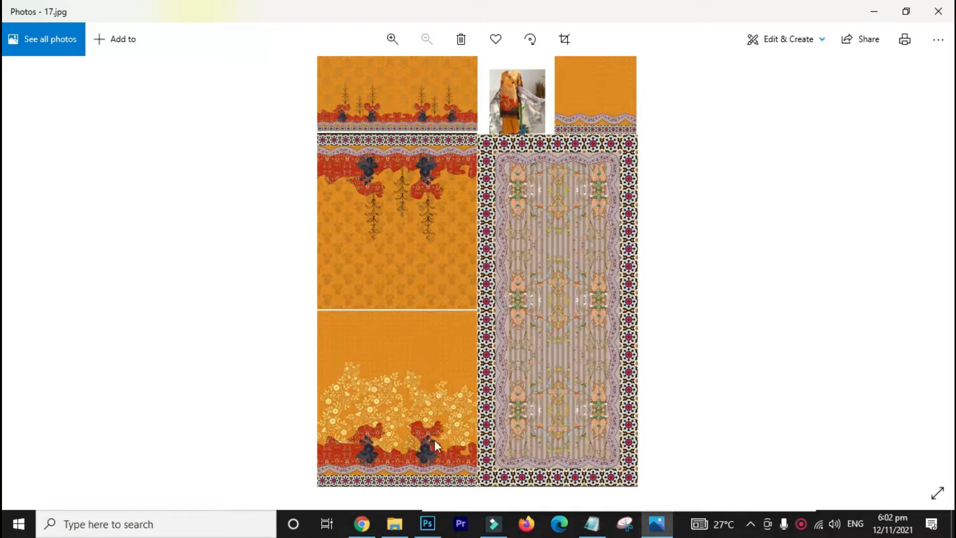
pyautogui.click(427, 523)
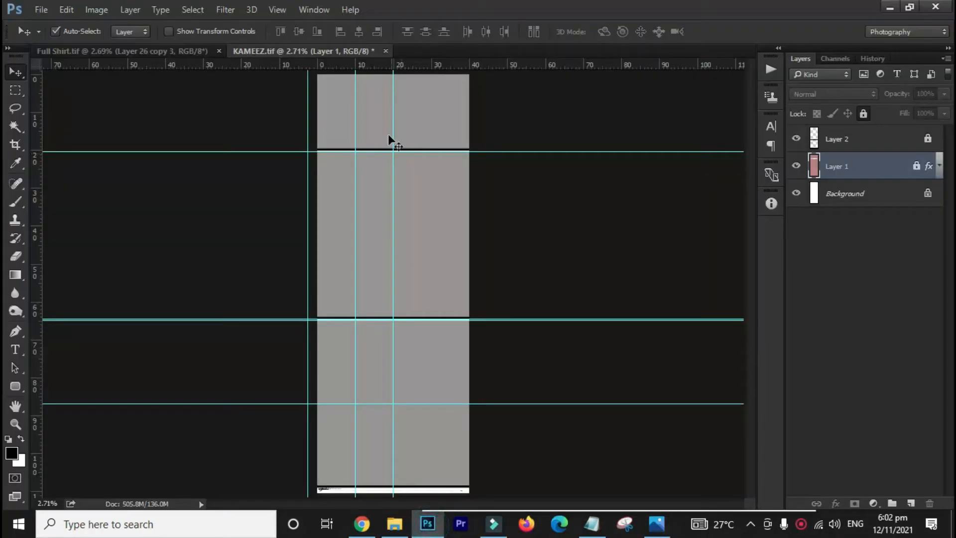
pyautogui.hotkey('alt', 'Tab')
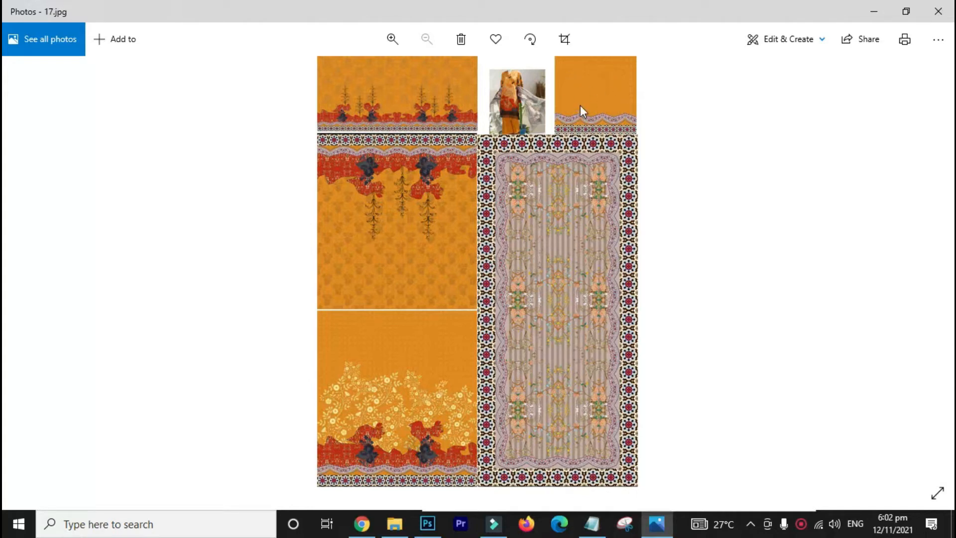
# Step: Examine the background patterns of the orange shirt panels in 17.jpg up close and close the image
pyautogui.scroll(6, 428, 297)
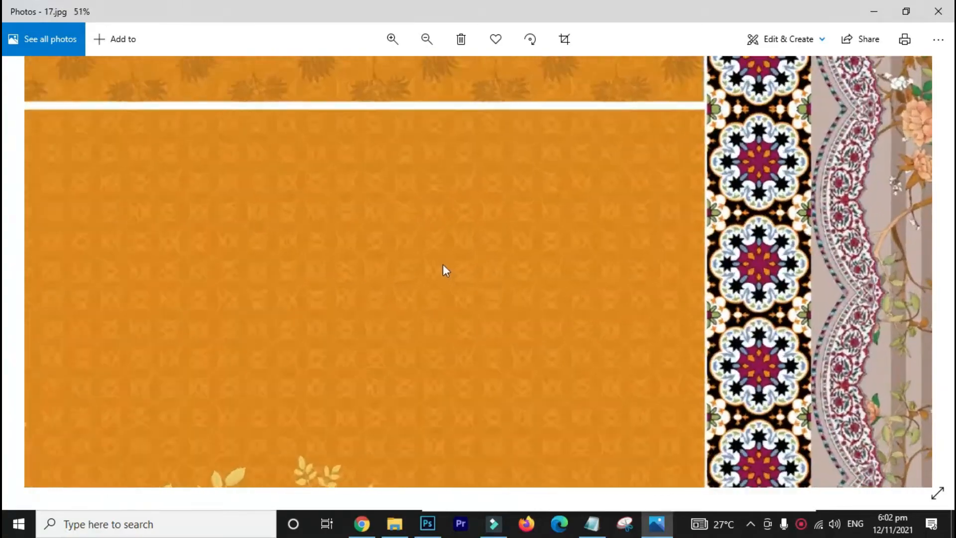
pyautogui.moveTo(465, 199); pyautogui.dragTo(460, 421)
pyautogui.moveTo(468, 231); pyautogui.dragTo(470, 448)
pyautogui.scroll(-5, 499, 252)
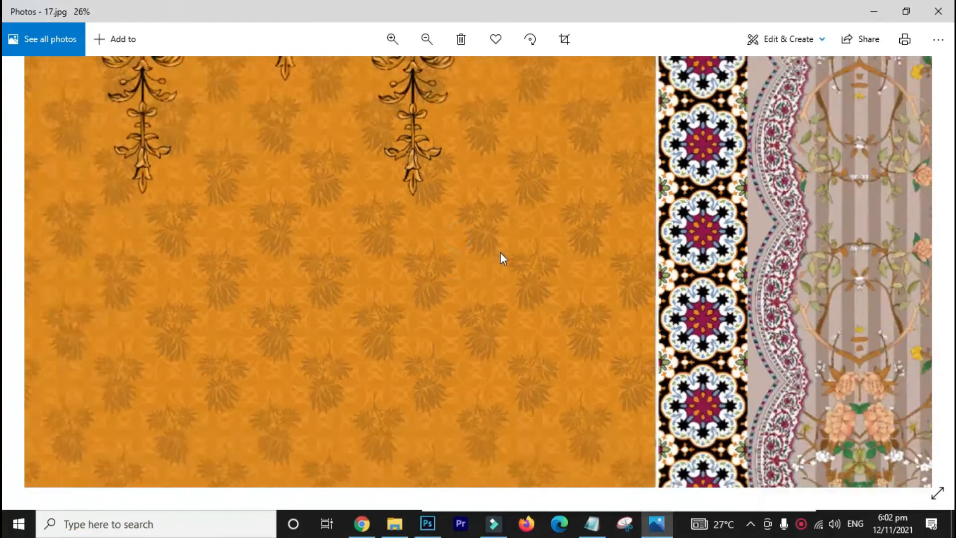
pyautogui.click(941, 18)
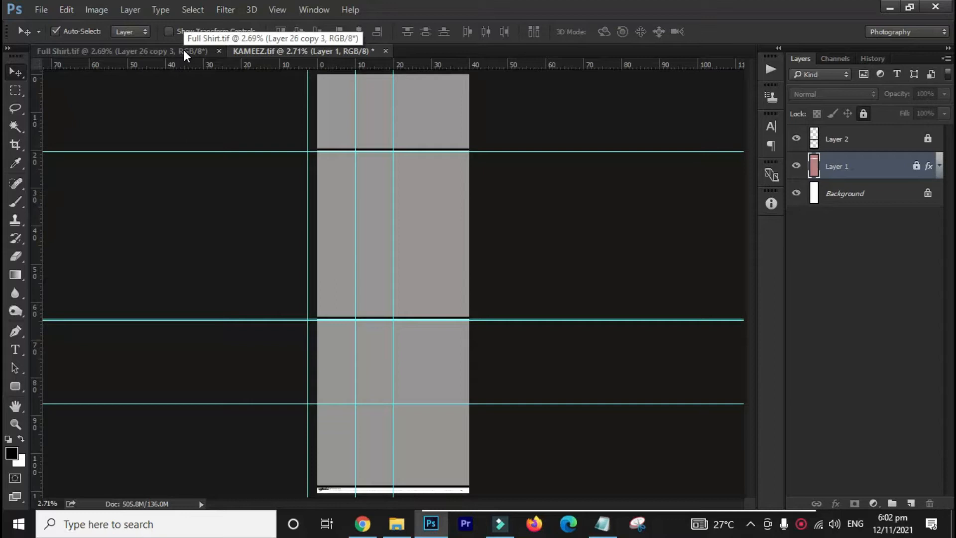
# Step: Crop the Full Shirt document to the front panel, from the neckline's upper edge down to the first horizontal guide
pyautogui.click(139, 50)
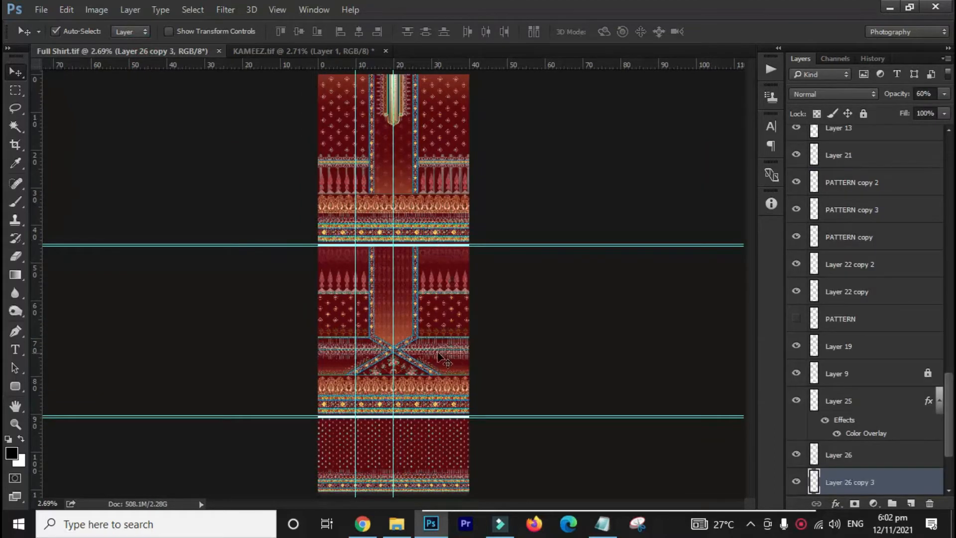
pyautogui.keyDown('ctrl'); pyautogui.rightClick(382, 171); pyautogui.keyUp('ctrl')
pyautogui.click(398, 193)
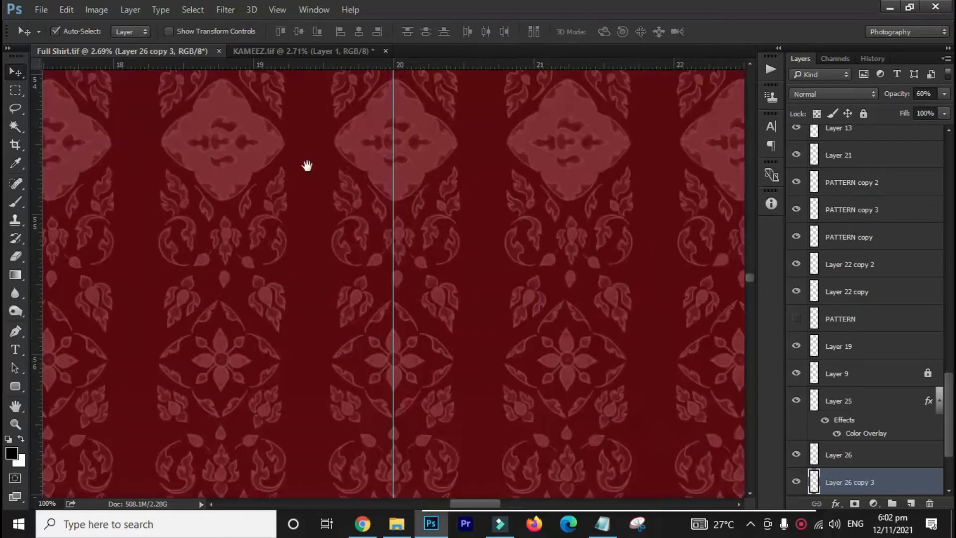
pyautogui.moveTo(373, 163); pyautogui.dragTo(306, 246)
pyautogui.moveTo(420, 171); pyautogui.dragTo(313, 427)
pyautogui.moveTo(288, 297); pyautogui.dragTo(309, 343)
pyautogui.rightClick(310, 342)
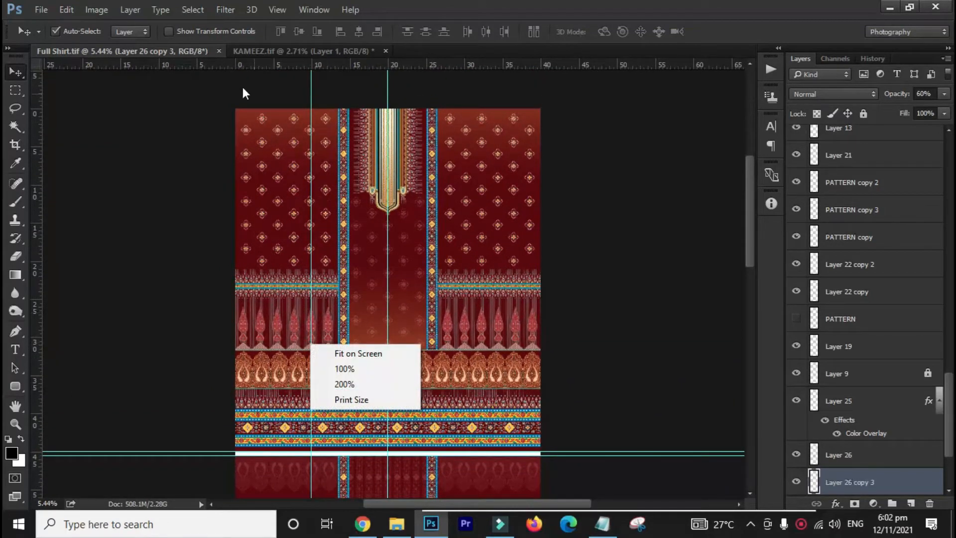
pyautogui.click(227, 101)
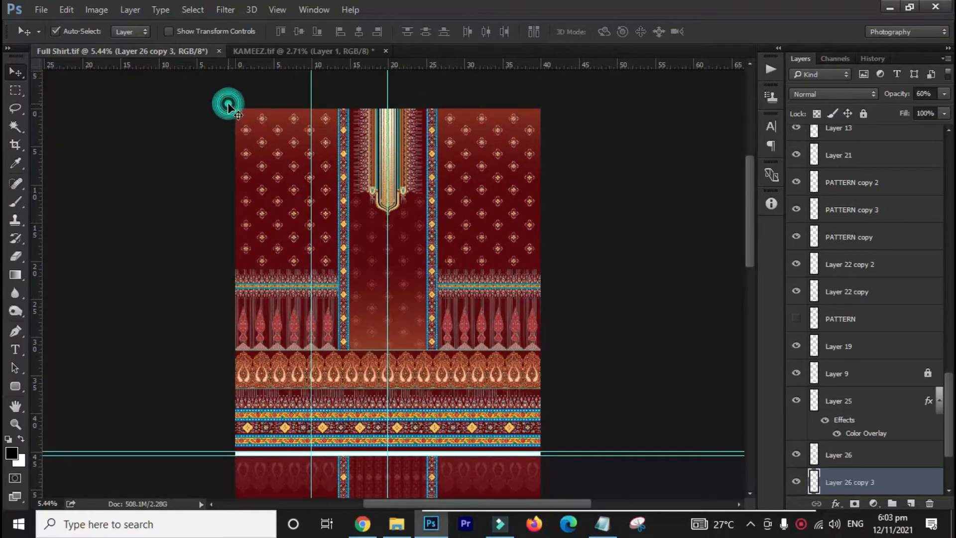
pyautogui.press('m')
pyautogui.moveTo(231, 103); pyautogui.dragTo(596, 450)
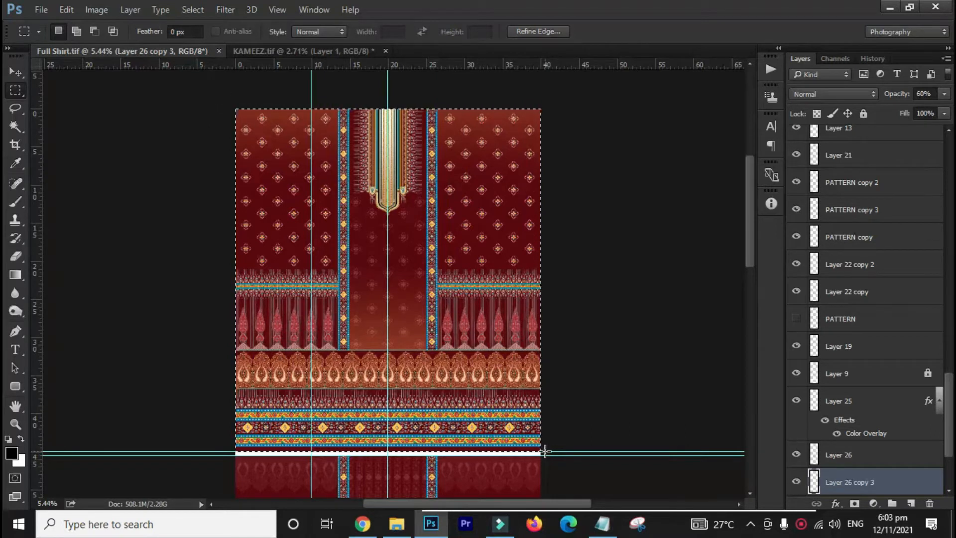
pyautogui.press('c')
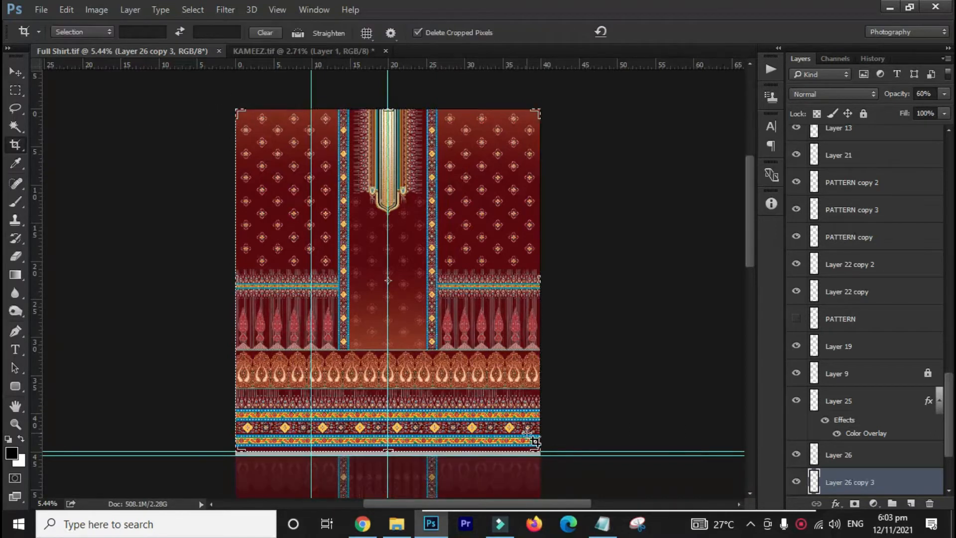
pyautogui.press('Return')
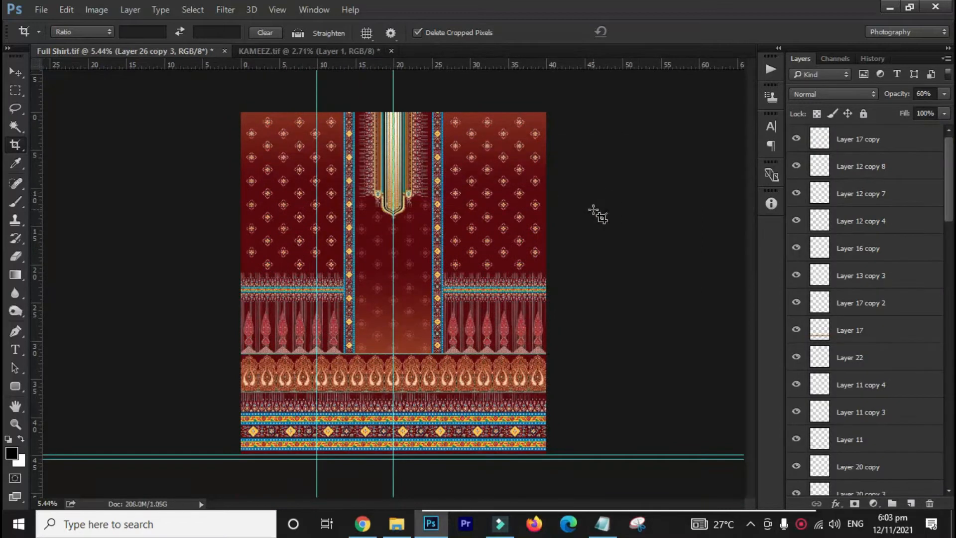
# Step: Select the front panel's layers in Full Shirt and copy them onto the lower panel of the KAMEEZ document
pyautogui.press('v')
pyautogui.moveTo(571, 112); pyautogui.dragTo(200, 466)
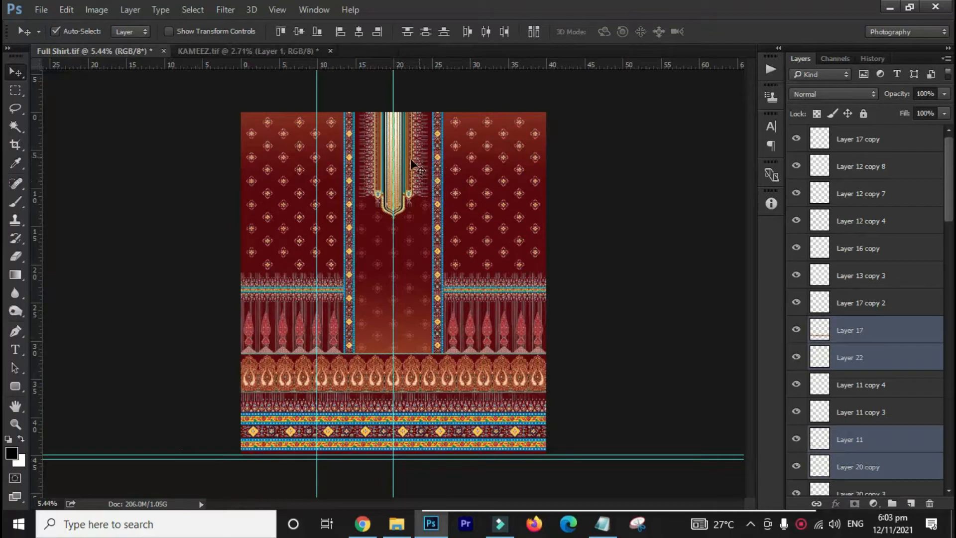
pyautogui.moveTo(419, 167); pyautogui.dragTo(349, 130)
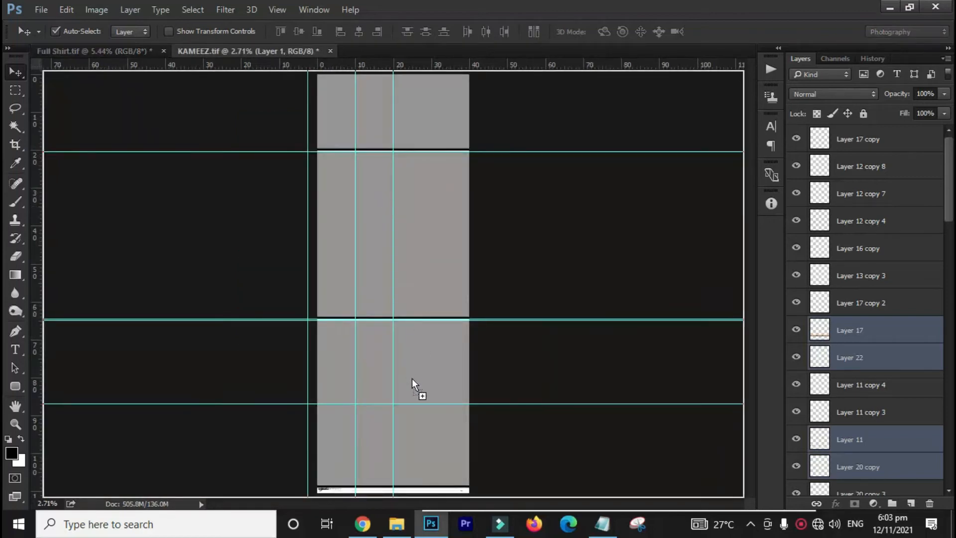
pyautogui.moveTo(399, 377); pyautogui.dragTo(402, 377)
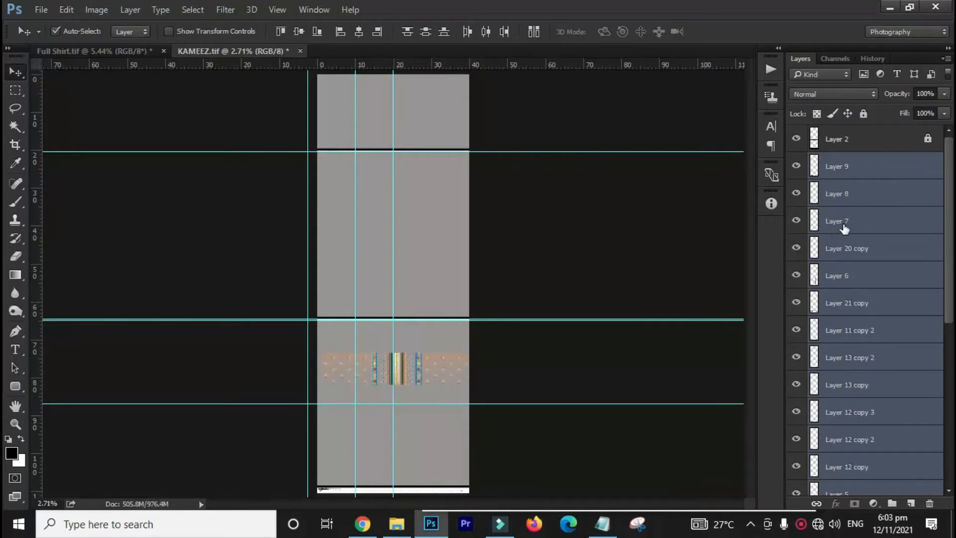
# Step: Group the copied front panel layers and switch the group's visibility off and on to check its contents
pyautogui.hotkey('ctrl', 'g')
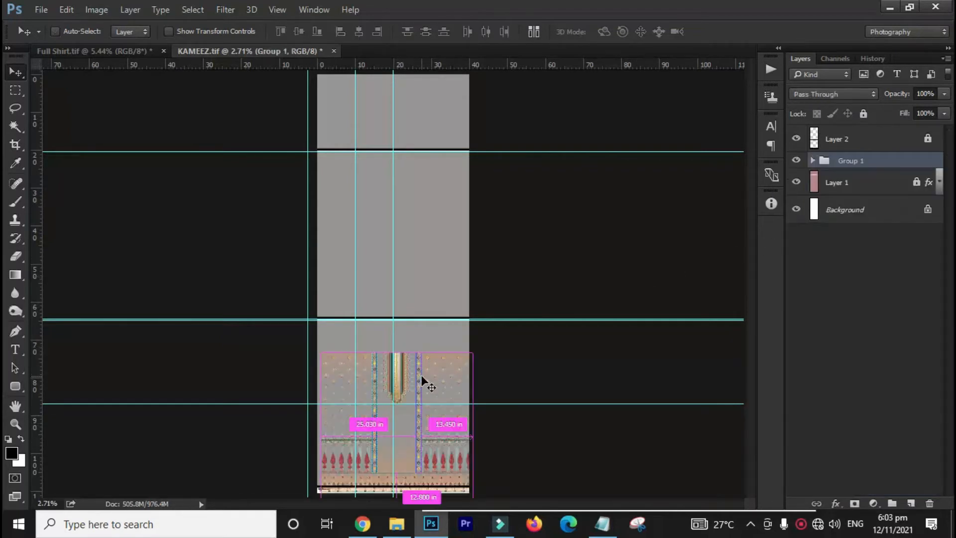
pyautogui.click(796, 160)
pyautogui.click(796, 160)
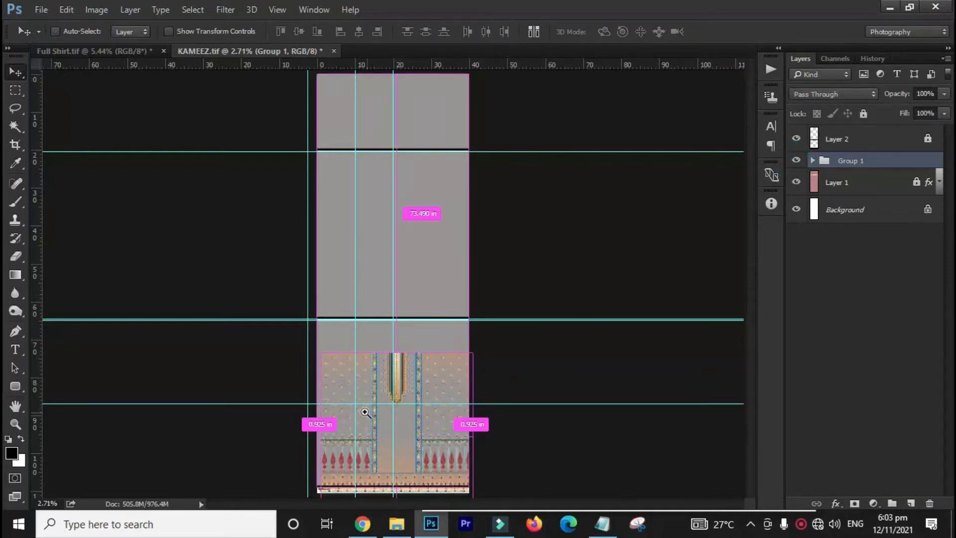
# Step: Move Group 1 up into the lowest grey panel, with the neckline near the vertical centre guide
pyautogui.keyDown('ctrl'); pyautogui.click(369, 414); pyautogui.keyUp('ctrl')
pyautogui.rightClick(458, 393)
pyautogui.click(468, 328)
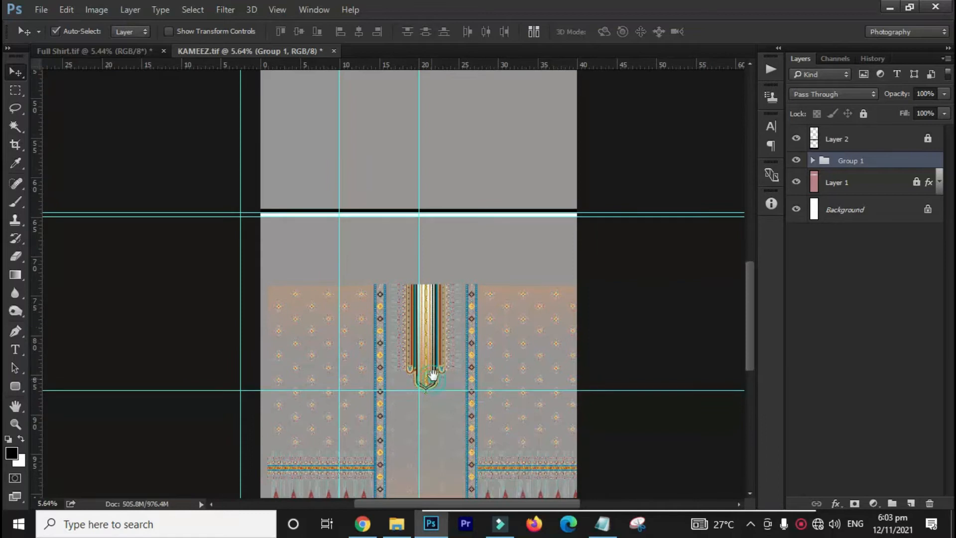
pyautogui.keyDown('ctrl'); pyautogui.click(428, 378); pyautogui.keyUp('ctrl')
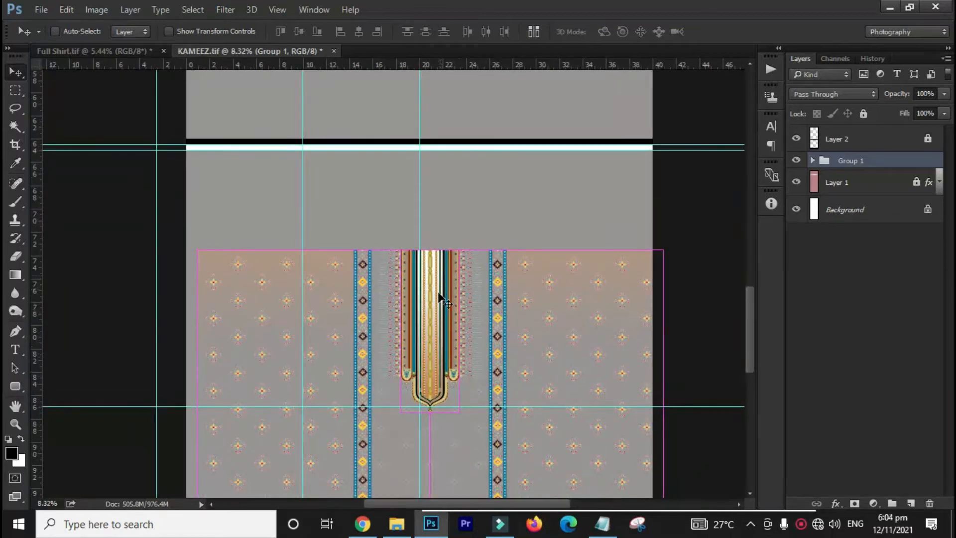
pyautogui.moveTo(432, 299); pyautogui.dragTo(416, 153)
# Step: Adjust Group 1 with Free Transform to X 4000 px and Y 17439 px, fitting it to the lower panel's edges
pyautogui.hotkey('ctrl', 't')
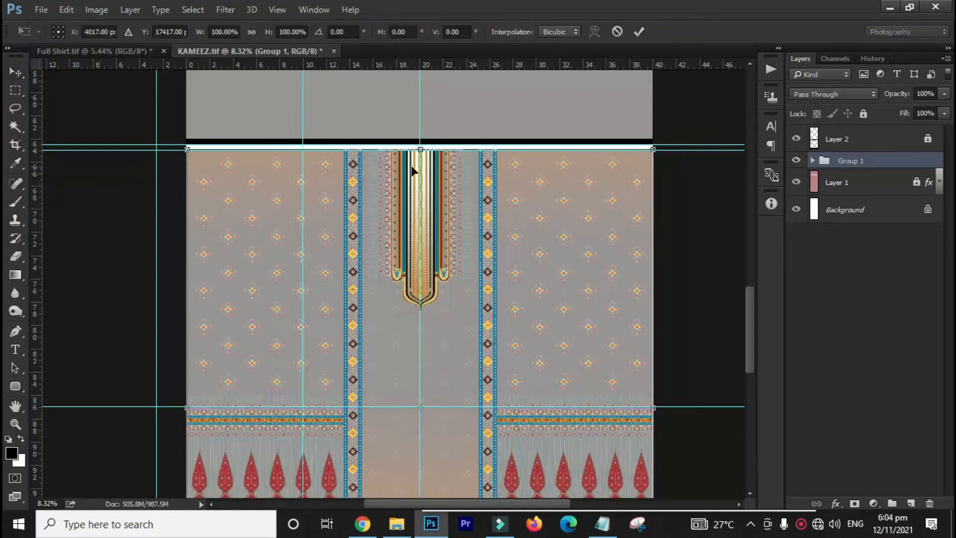
pyautogui.keyDown('ctrl'); pyautogui.click(420, 150); pyautogui.keyUp('ctrl')
pyautogui.moveTo(666, 220); pyautogui.dragTo(680, 221)
pyautogui.moveTo(480, 172); pyautogui.dragTo(382, 216)
pyautogui.moveTo(571, 257); pyautogui.dragTo(462, 235)
pyautogui.moveTo(461, 233); pyautogui.dragTo(461, 233)
pyautogui.moveTo(485, 205); pyautogui.dragTo(402, 269)
pyautogui.moveTo(474, 267); pyautogui.dragTo(460, 281)
pyautogui.rightClick(474, 306)
pyautogui.click(450, 305)
pyautogui.hotkey('ctrl', '0')
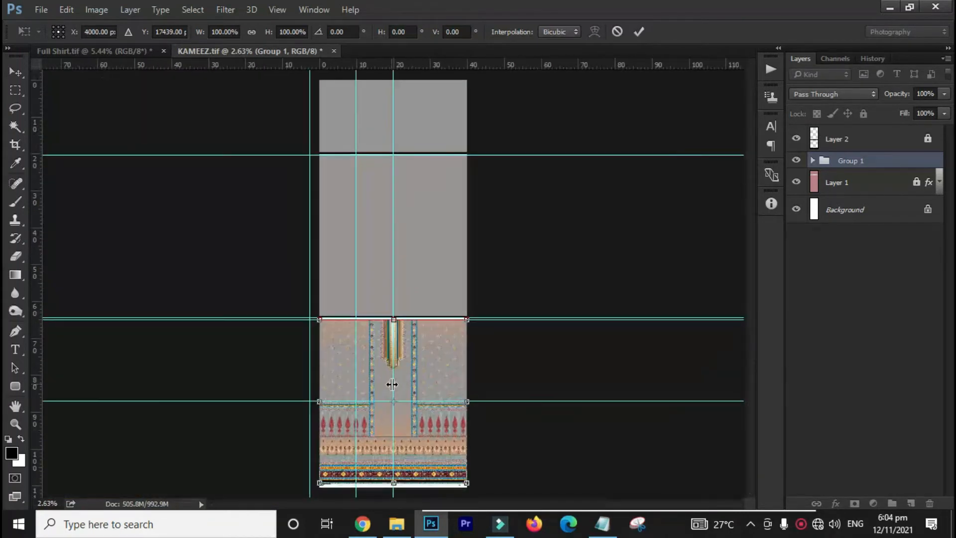
# Step: Check the fit of Group 1's lower borders against the panel's bottom edge and apply the transform
pyautogui.moveTo(354, 458); pyautogui.dragTo(373, 304)
pyautogui.moveTo(513, 397); pyautogui.dragTo(473, 412)
pyautogui.rightClick(474, 411)
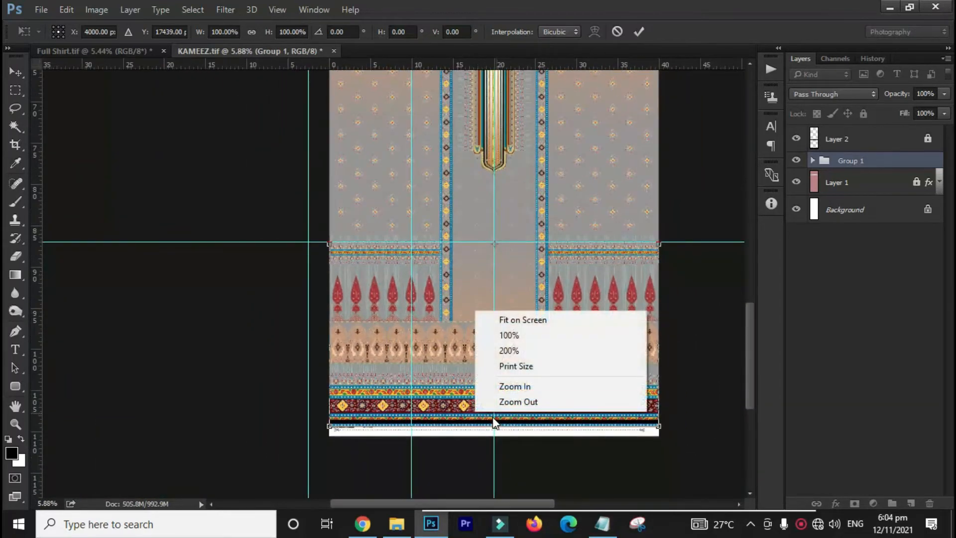
pyautogui.click(492, 418)
pyautogui.moveTo(458, 324); pyautogui.dragTo(445, 381)
pyautogui.rightClick(444, 381)
pyautogui.click(426, 341)
pyautogui.press('Return')
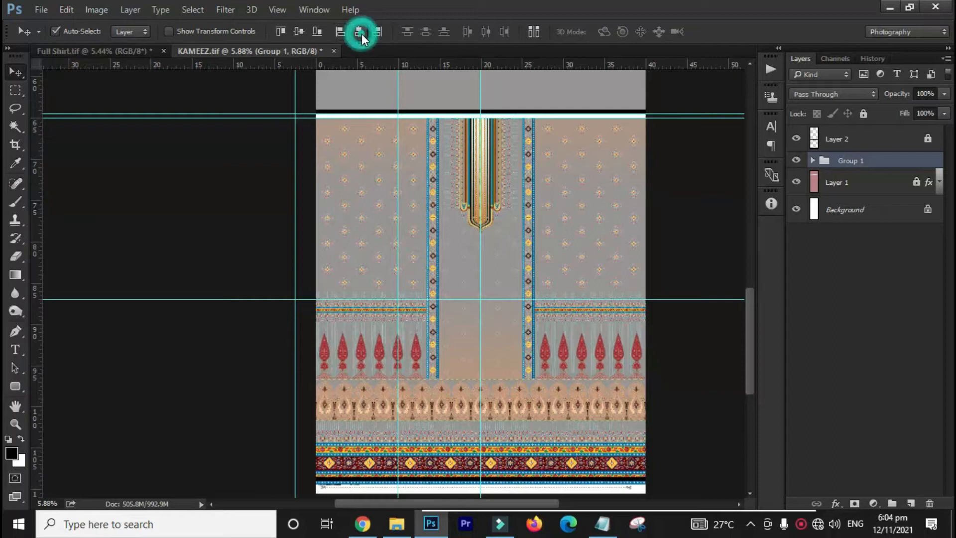
# Step: Inspect the neckline tip's alignment with the vertical centre guide up close
pyautogui.hotkey('ctrl', 'd')
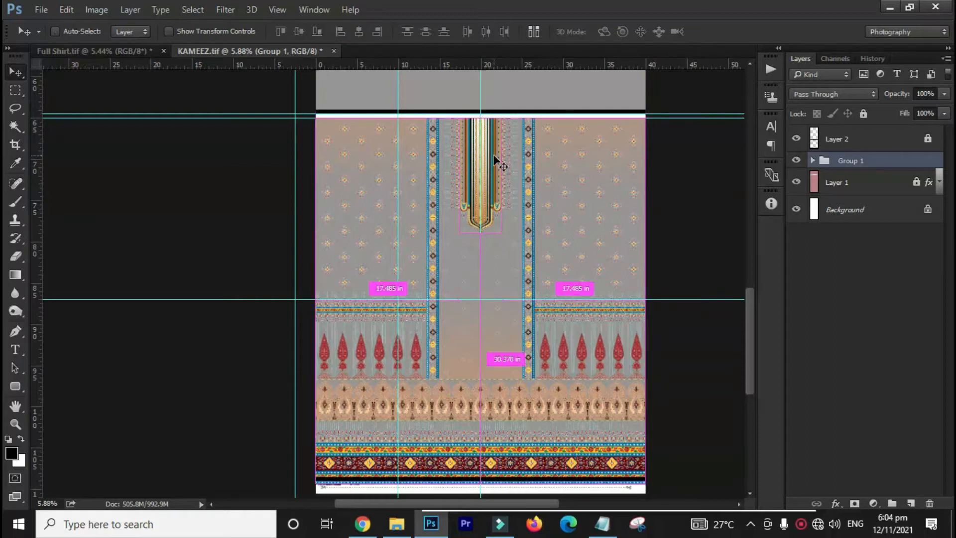
pyautogui.moveTo(485, 229); pyautogui.dragTo(624, 215)
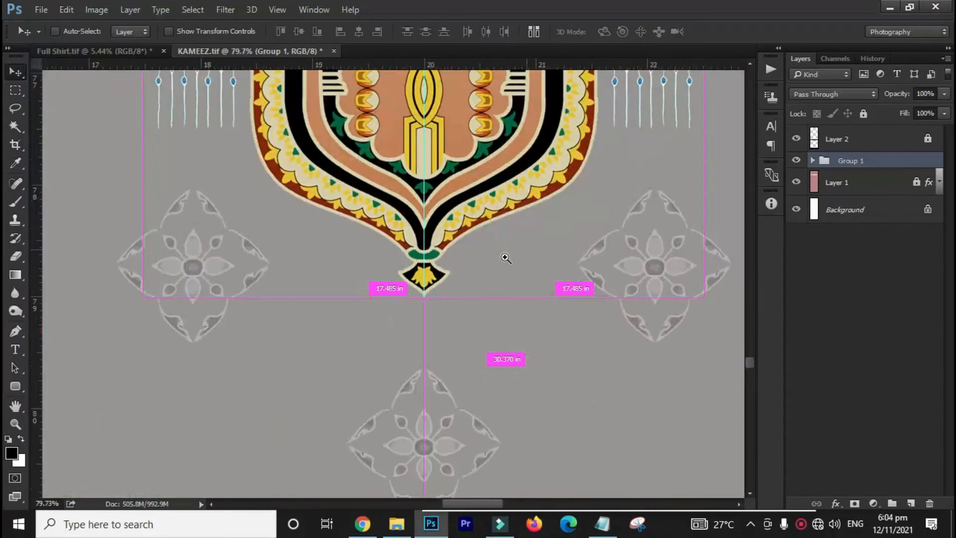
pyautogui.moveTo(424, 224); pyautogui.dragTo(267, 252)
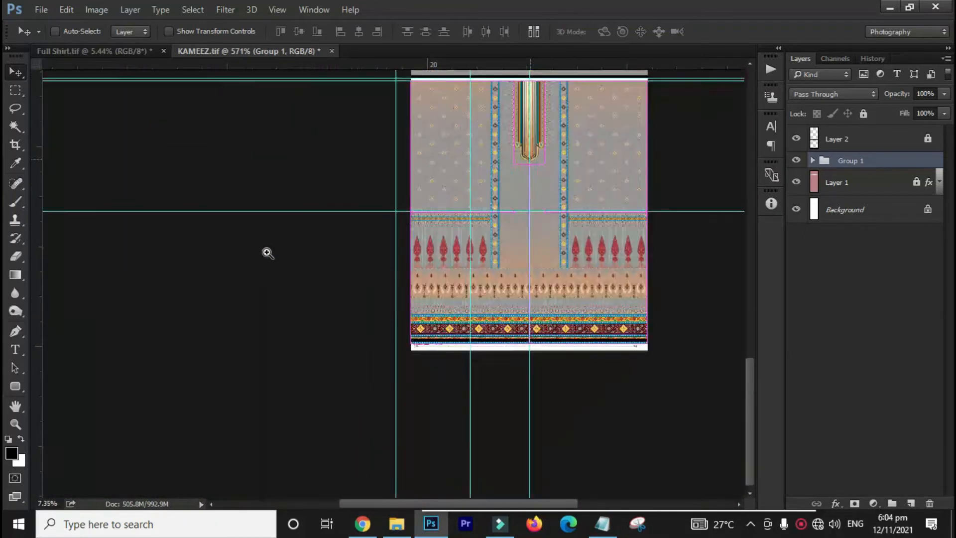
# Step: Show Layer 1's effects and unlock the layer
pyautogui.click(939, 184)
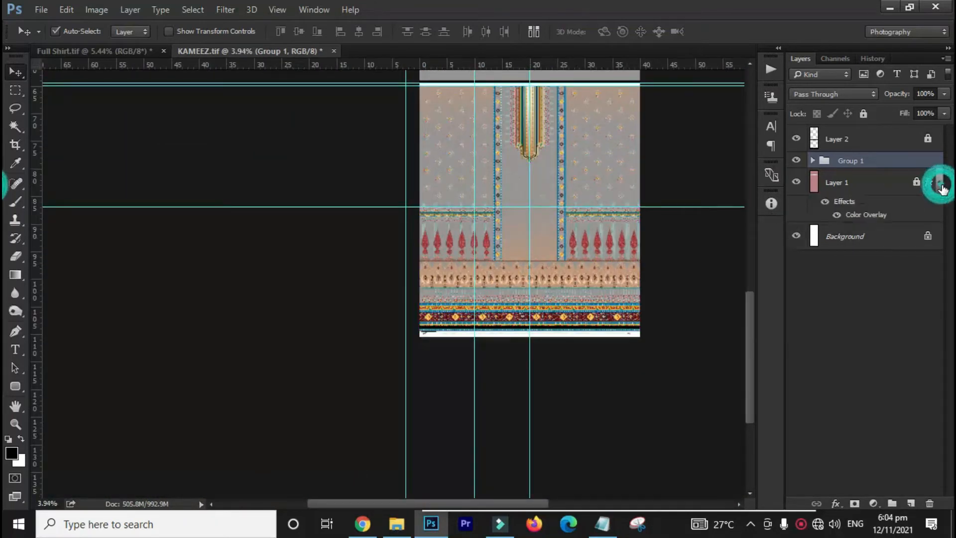
pyautogui.click(889, 185)
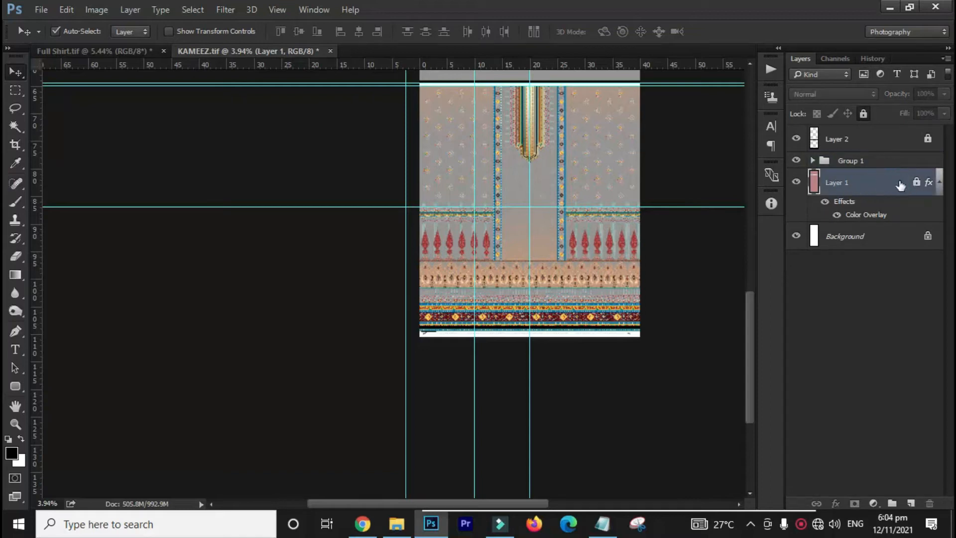
pyautogui.click(864, 114)
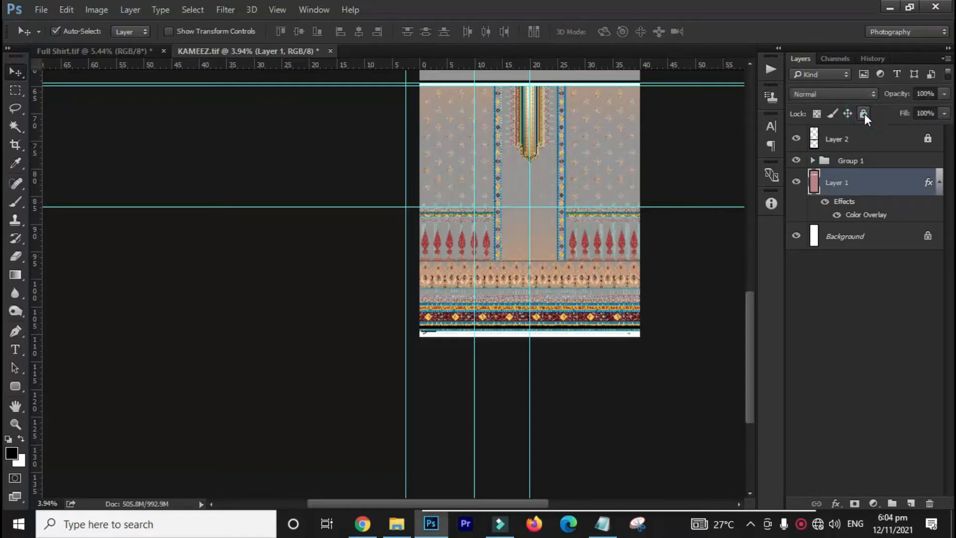
# Step: Change Layer 1's Color Overlay to the dark magenta 7f063c and apply the layer style
pyautogui.click(875, 219)
pyautogui.doubleClick(876, 219)
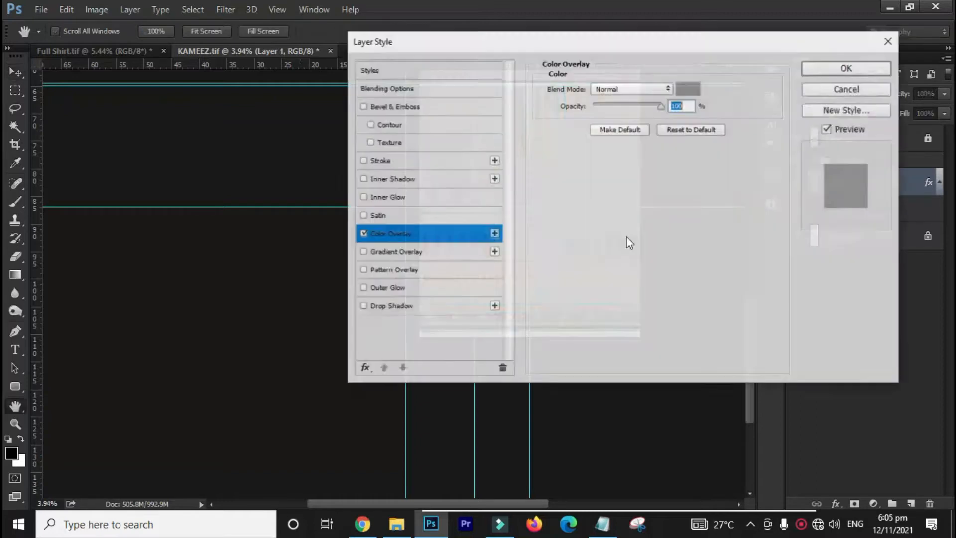
pyautogui.moveTo(240, 214); pyautogui.dragTo(25, 292)
pyautogui.moveTo(273, 292); pyautogui.dragTo(229, 294)
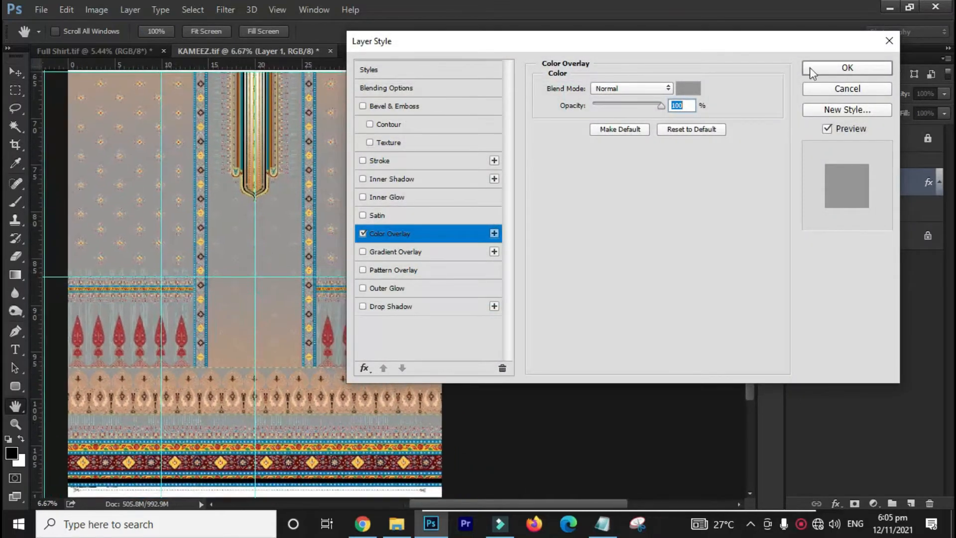
pyautogui.click(692, 88)
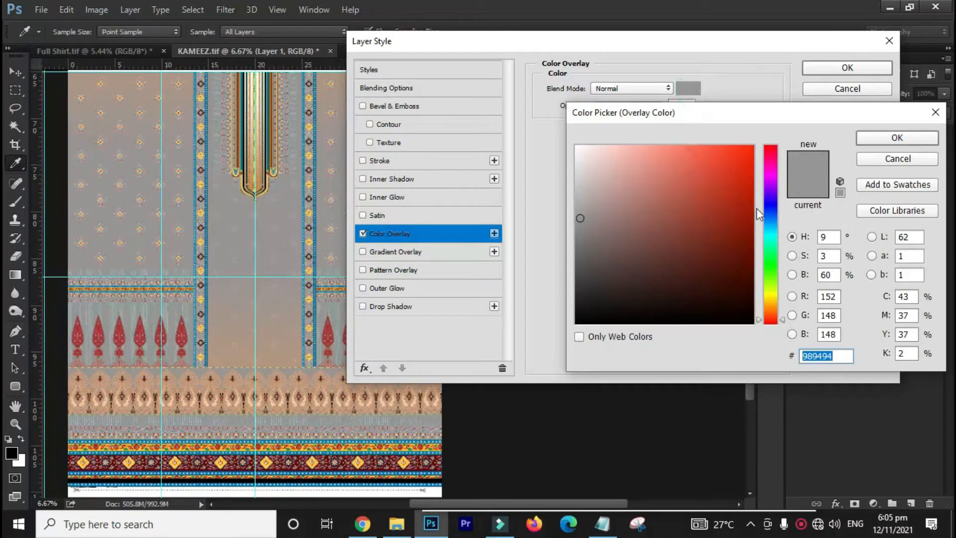
pyautogui.click(769, 159)
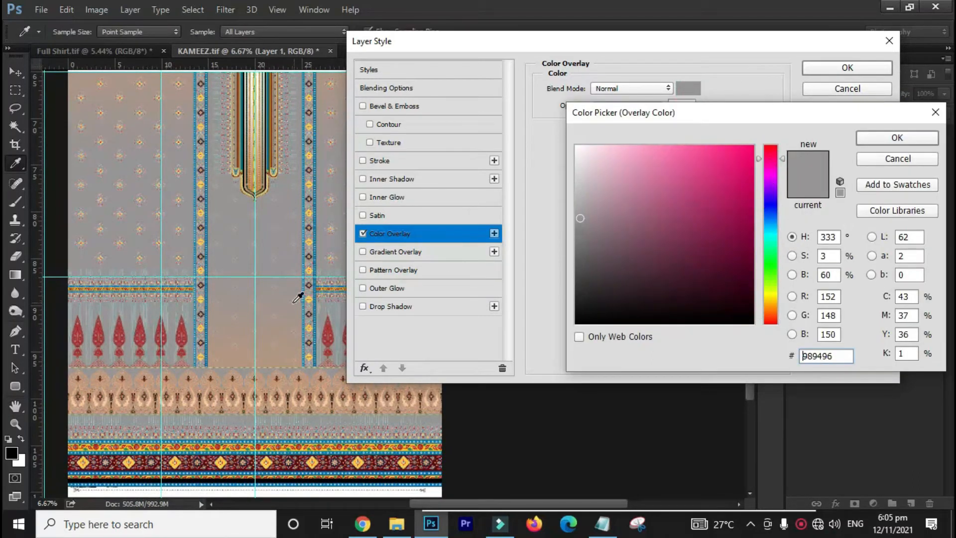
pyautogui.moveTo(741, 217)
pyautogui.mouseDown()
pyautogui.moveTo(757, 219)
pyautogui.moveTo(741, 207)
pyautogui.moveTo(758, 214)
pyautogui.mouseUp()
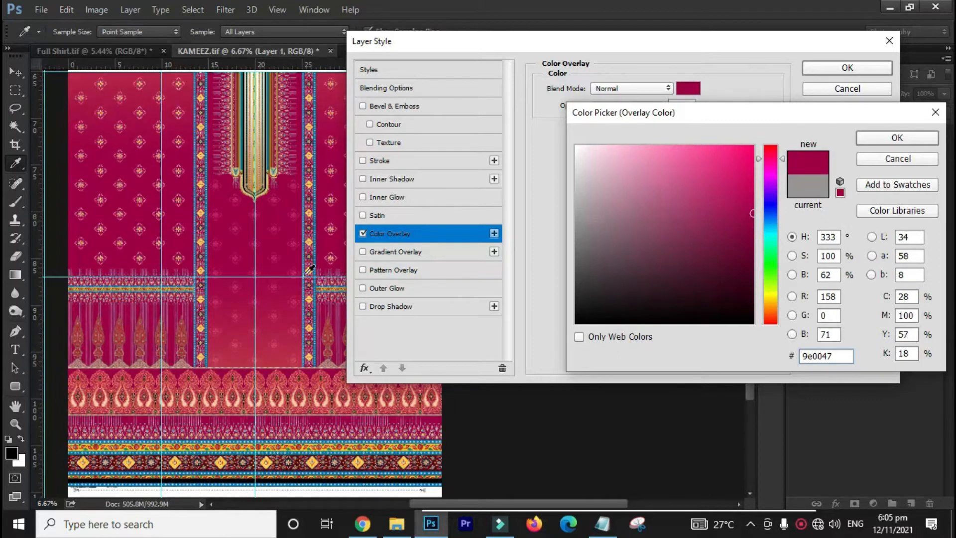
pyautogui.click(754, 217)
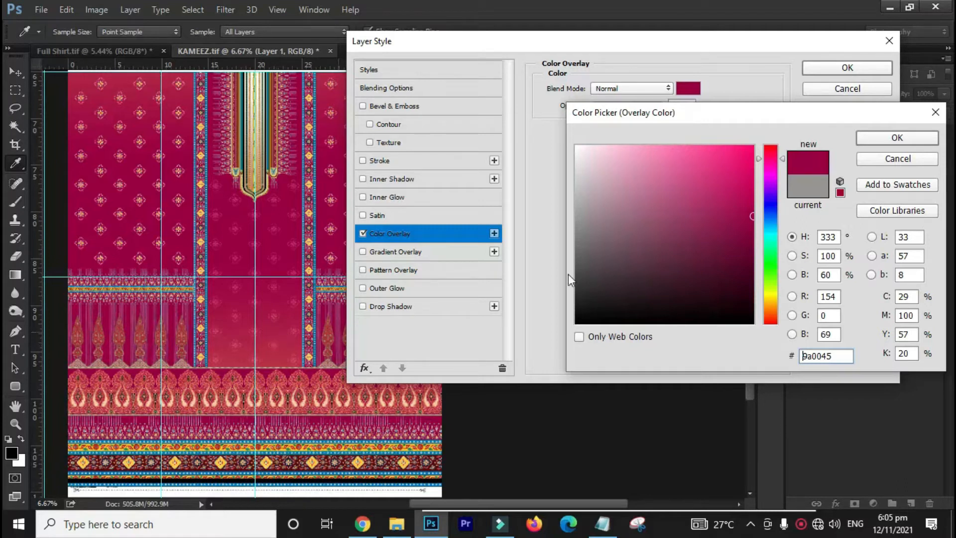
pyautogui.moveTo(750, 228); pyautogui.dragTo(748, 235)
pyautogui.click(750, 229)
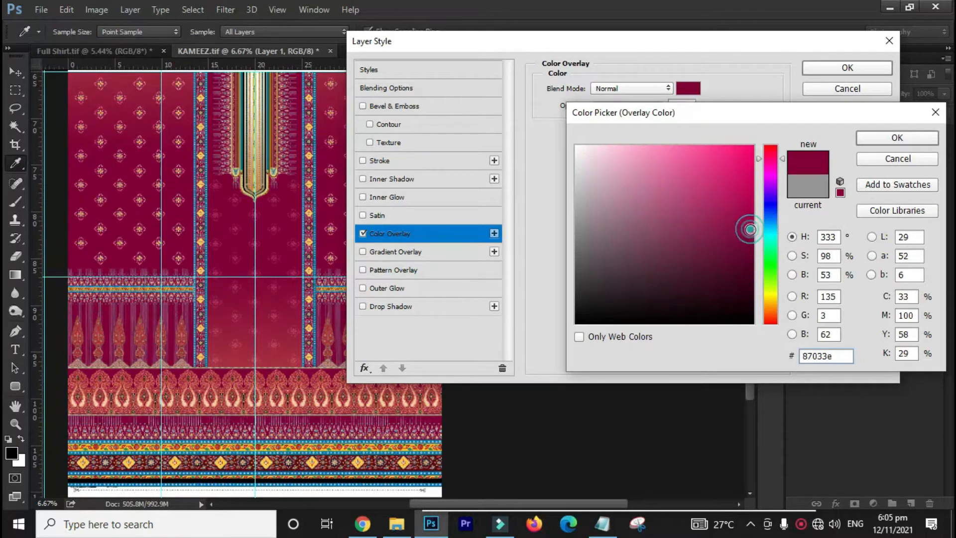
pyautogui.click(748, 236)
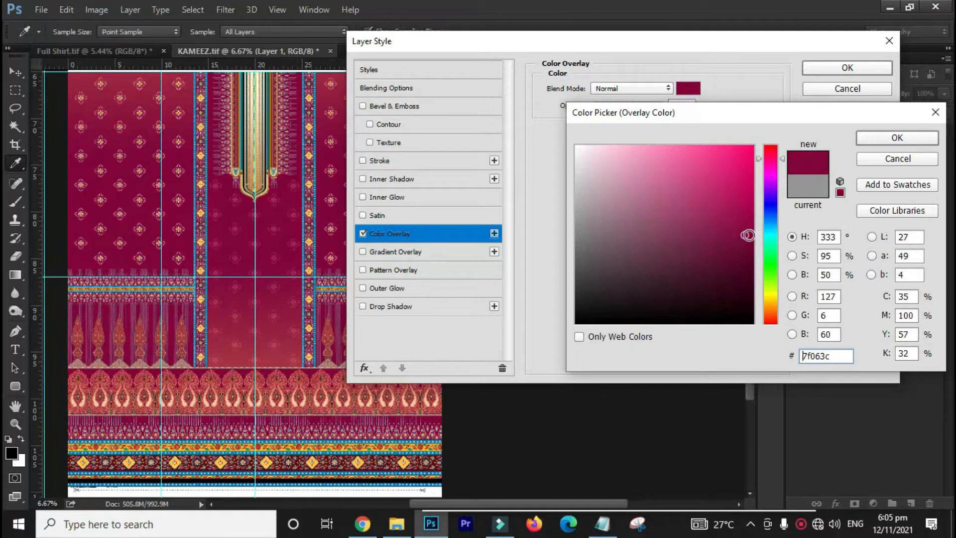
pyautogui.click(878, 139)
pyautogui.click(862, 66)
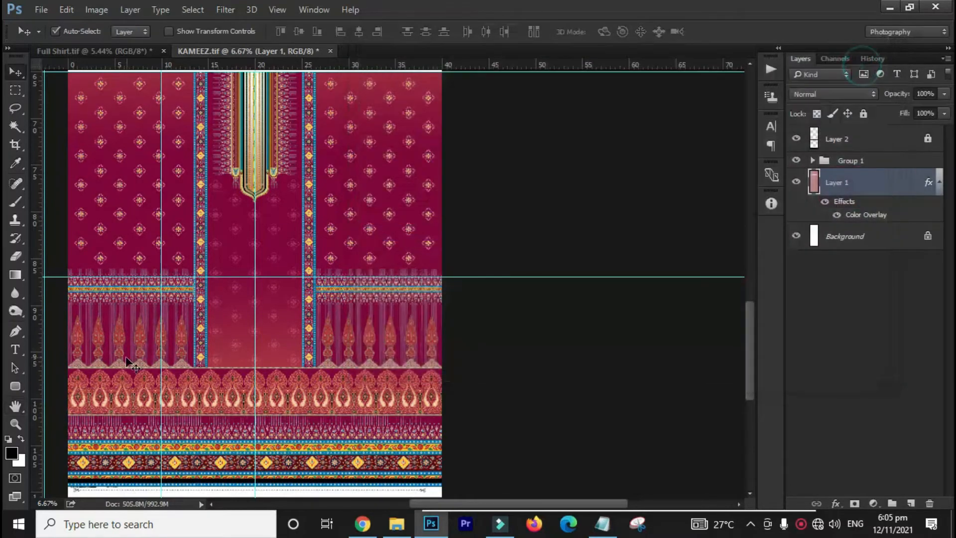
# Step: Inspect the recoloured front panel from the hem borders up to the neckline
pyautogui.moveTo(266, 410); pyautogui.dragTo(363, 422)
pyautogui.moveTo(367, 275); pyautogui.dragTo(351, 400)
pyautogui.rightClick(351, 400)
pyautogui.moveTo(356, 252); pyautogui.dragTo(357, 354)
pyautogui.moveTo(356, 207); pyautogui.dragTo(356, 347)
pyautogui.moveTo(373, 280); pyautogui.dragTo(352, 322)
pyautogui.moveTo(446, 353); pyautogui.dragTo(412, 325)
pyautogui.press('m')
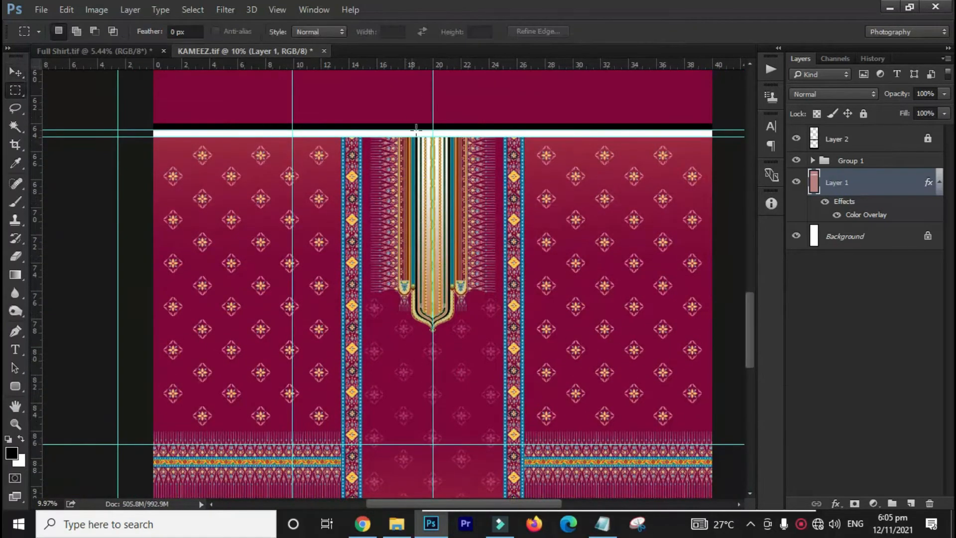
pyautogui.moveTo(398, 135); pyautogui.dragTo(455, 327)
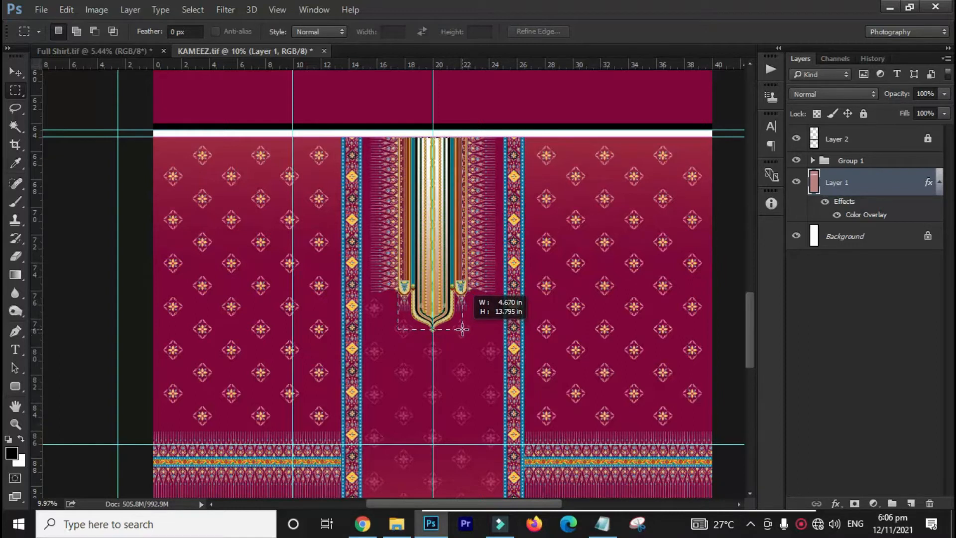
pyautogui.moveTo(438, 327); pyautogui.dragTo(495, 388)
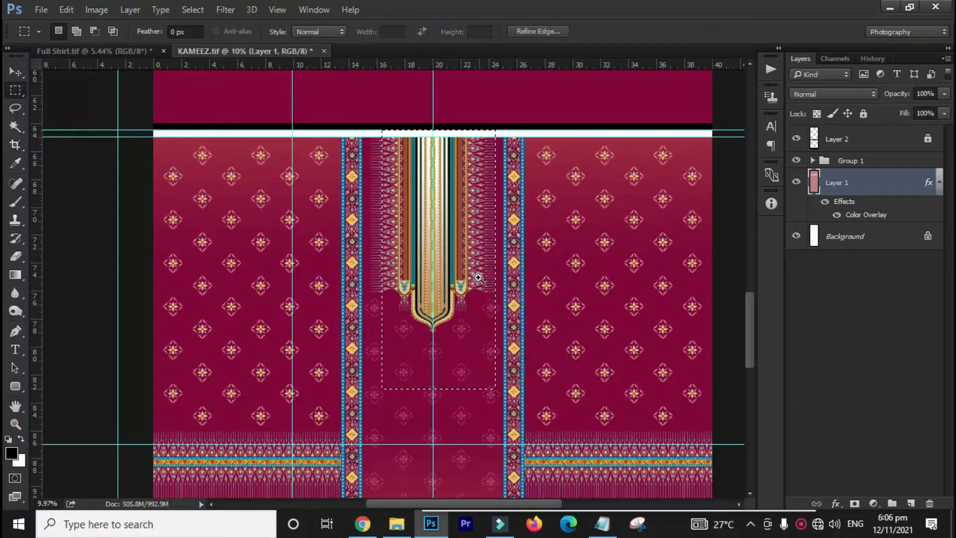
pyautogui.moveTo(465, 270); pyautogui.dragTo(431, 300)
pyautogui.moveTo(458, 367); pyautogui.dragTo(476, 323)
pyautogui.hotkey('ctrl', 'd')
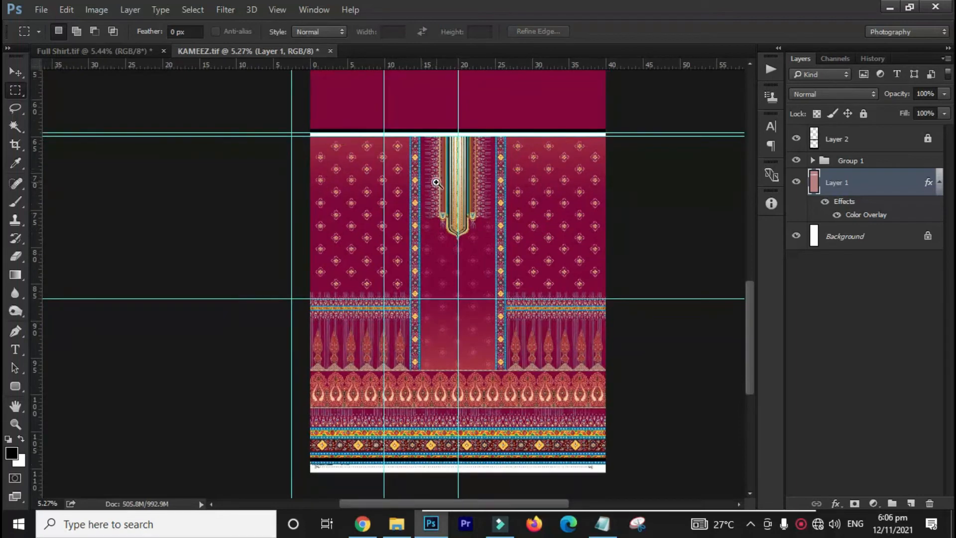
# Step: Check the hem borders against the white strip by toggling Layer 2's visibility, and select Group 1
pyautogui.moveTo(453, 457); pyautogui.dragTo(405, 298)
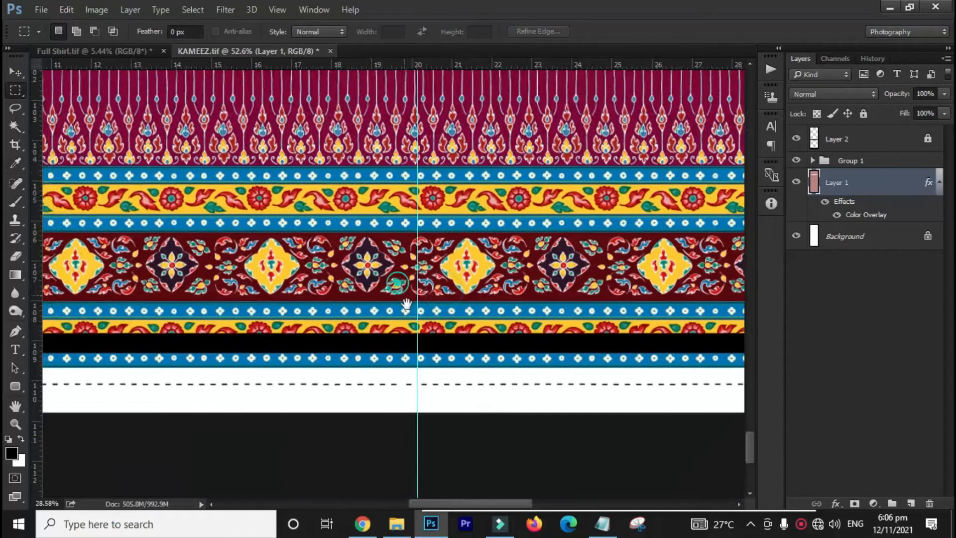
pyautogui.click(796, 140)
pyautogui.click(796, 140)
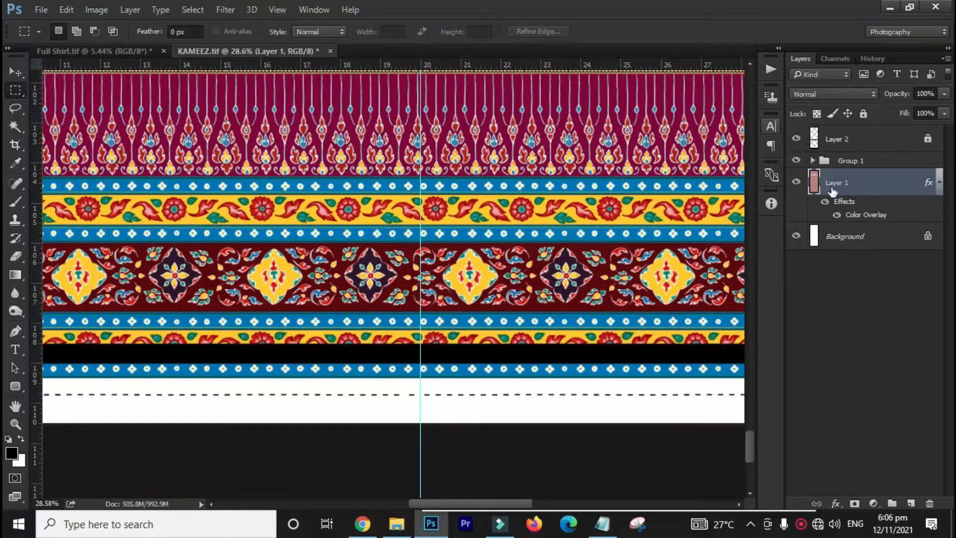
pyautogui.click(829, 161)
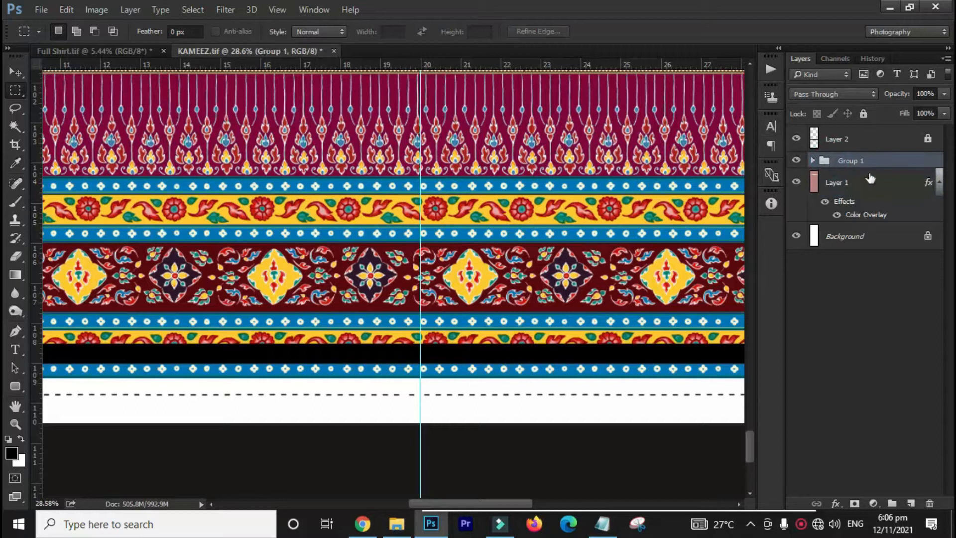
pyautogui.moveTo(414, 359); pyautogui.dragTo(465, 374)
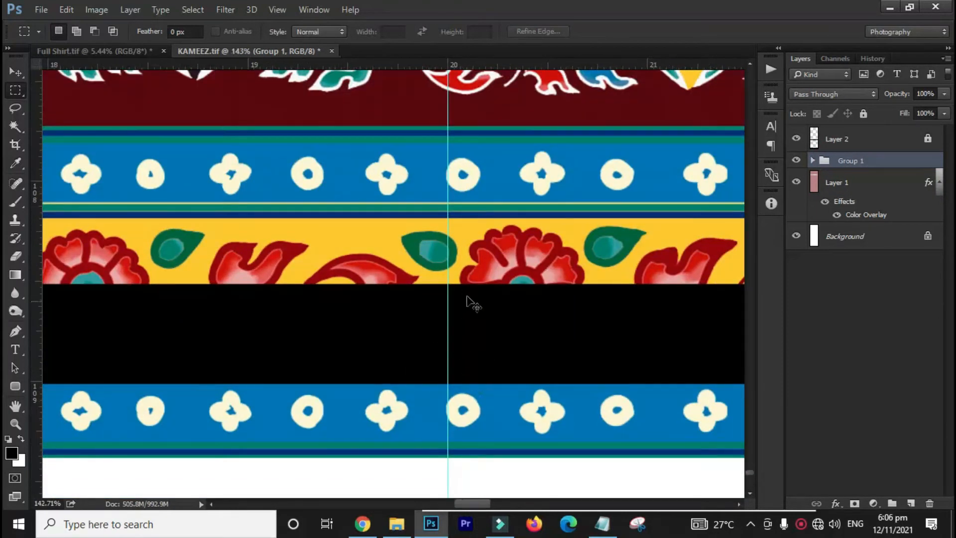
pyautogui.moveTo(479, 434); pyautogui.dragTo(489, 262)
pyautogui.moveTo(526, 225); pyautogui.dragTo(371, 262)
pyautogui.moveTo(429, 249); pyautogui.dragTo(376, 423)
pyautogui.moveTo(466, 322); pyautogui.dragTo(438, 313)
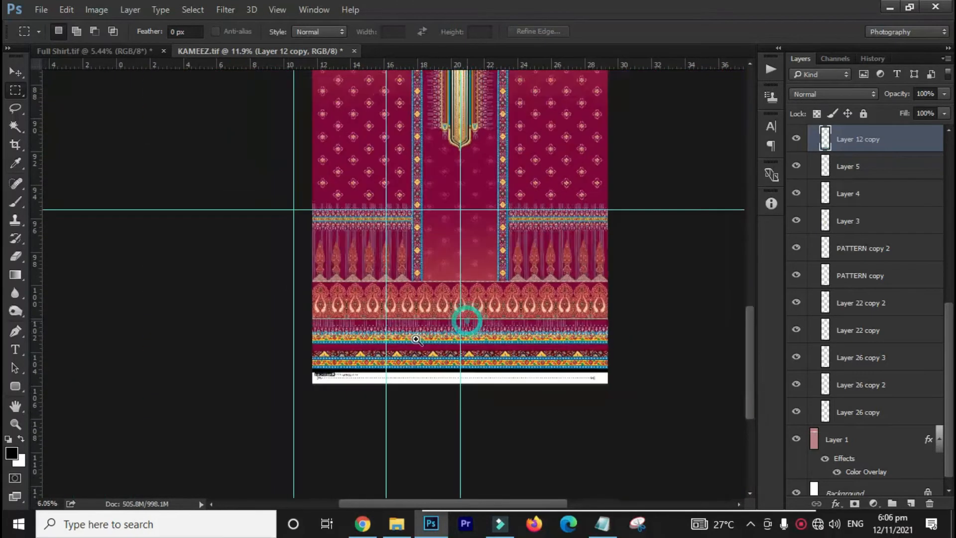
pyautogui.moveTo(475, 237); pyautogui.dragTo(466, 366)
pyautogui.moveTo(465, 167); pyautogui.dragTo(613, 175)
pyautogui.rightClick(614, 175)
pyautogui.click(491, 324)
pyautogui.moveTo(286, 315); pyautogui.dragTo(214, 361)
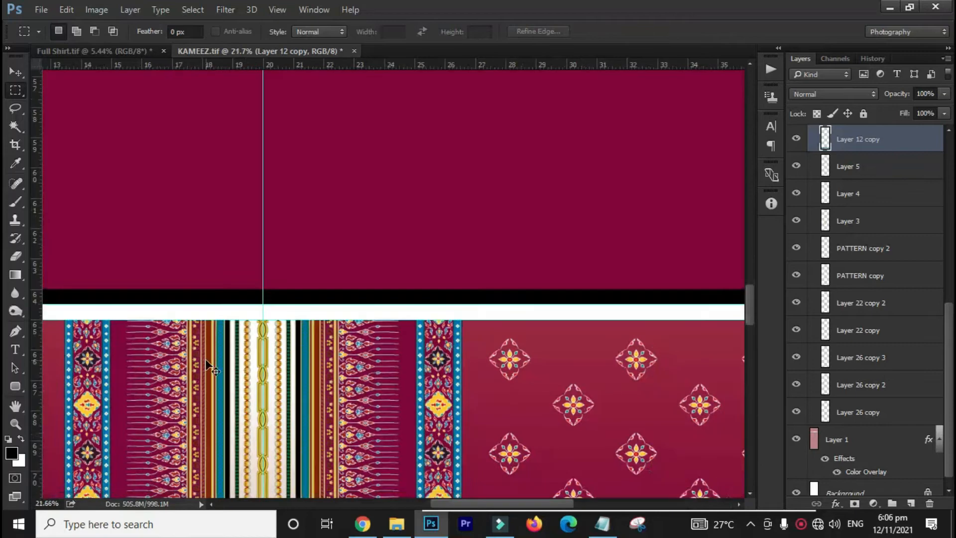
pyautogui.hotkey('ctrl', '0')
pyautogui.moveTo(389, 470); pyautogui.dragTo(423, 337)
pyautogui.moveTo(417, 380); pyautogui.dragTo(439, 373)
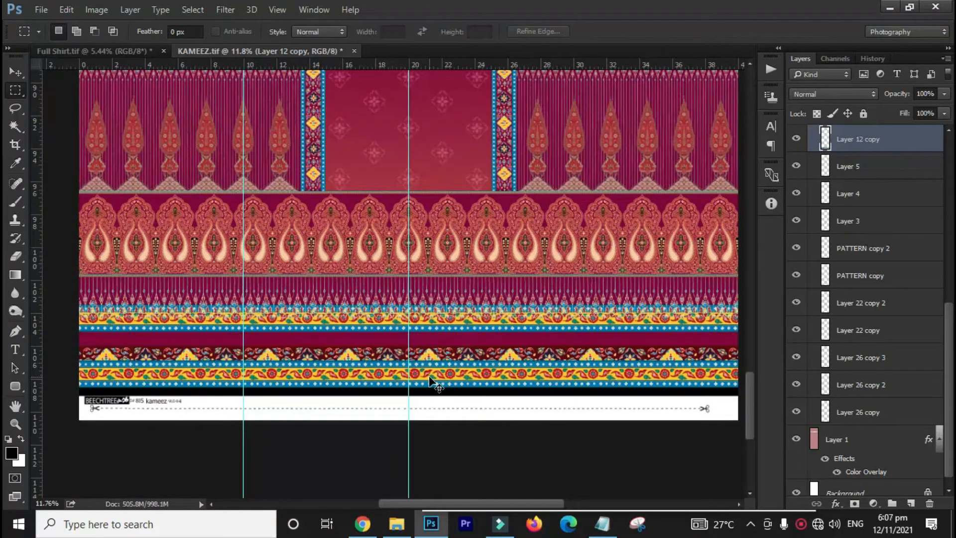
pyautogui.hotkey('ctrl', 'z')
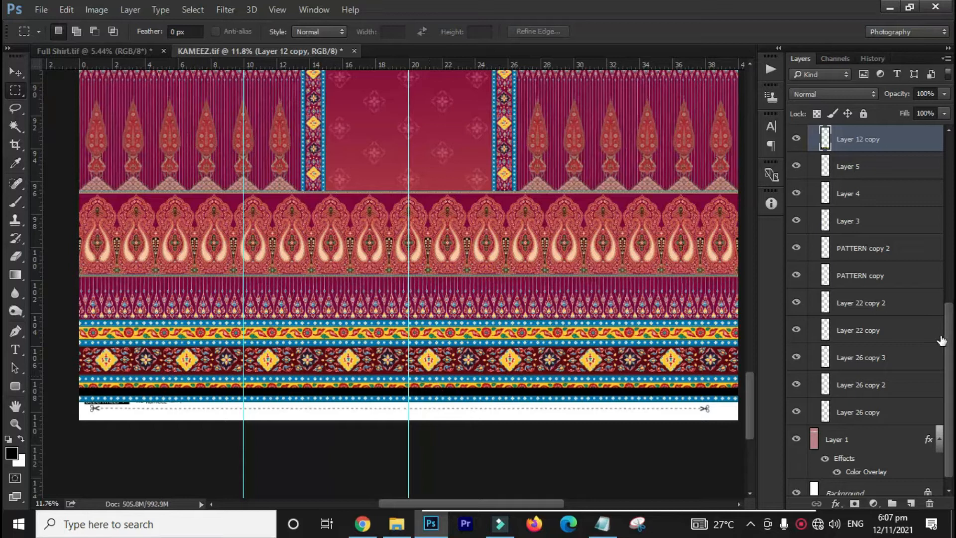
# Step: Move all of Group 1 slightly upward so its lowest border sits just above the black line over the white label strip
pyautogui.moveTo(951, 326); pyautogui.dragTo(945, 156)
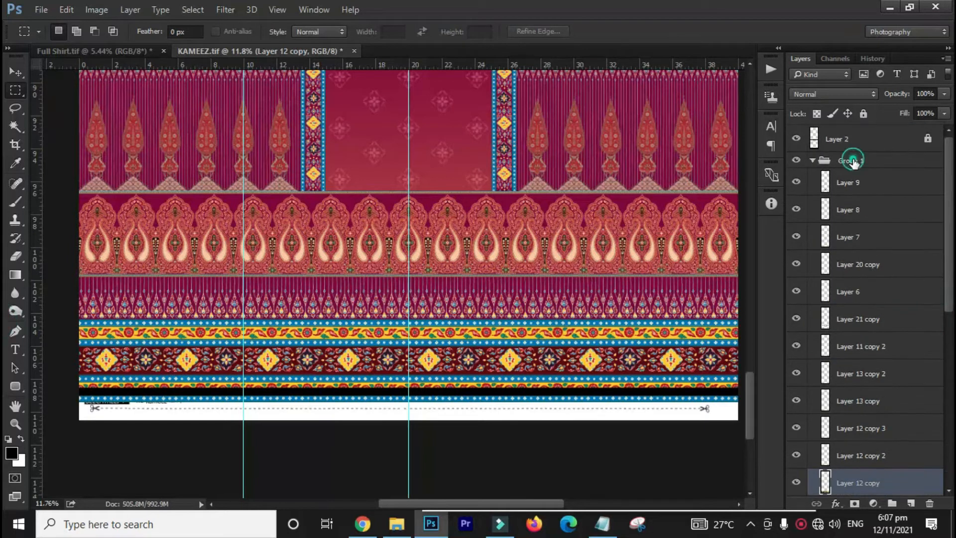
pyautogui.click(817, 163)
pyautogui.press('v')
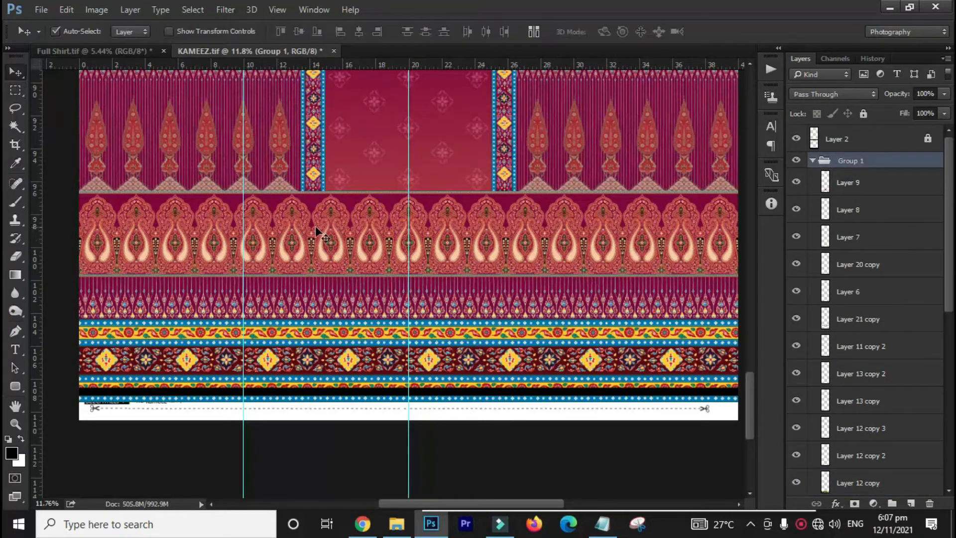
pyautogui.moveTo(405, 201); pyautogui.dragTo(501, 200)
pyautogui.moveTo(447, 307); pyautogui.dragTo(353, 354)
pyautogui.moveTo(353, 357); pyautogui.dragTo(204, 324)
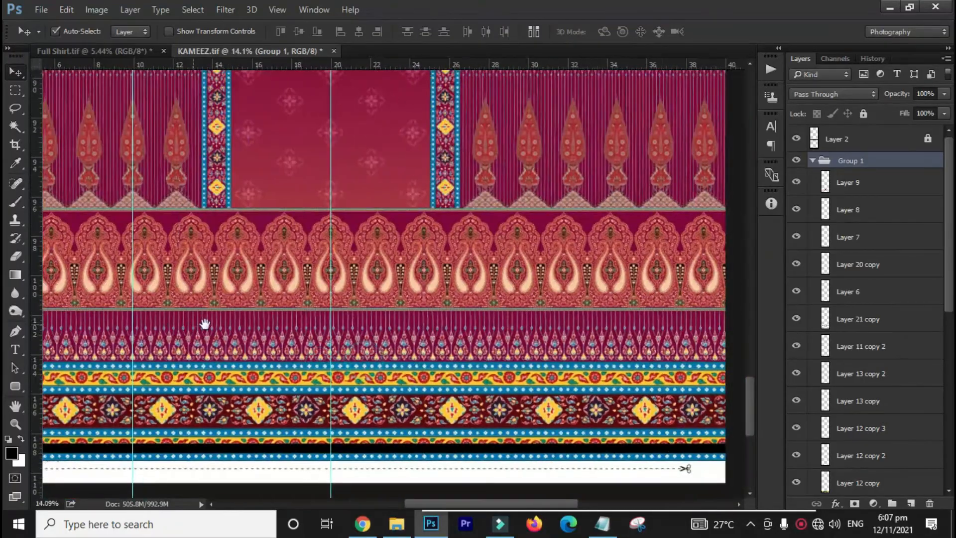
pyautogui.moveTo(303, 321); pyautogui.dragTo(333, 335)
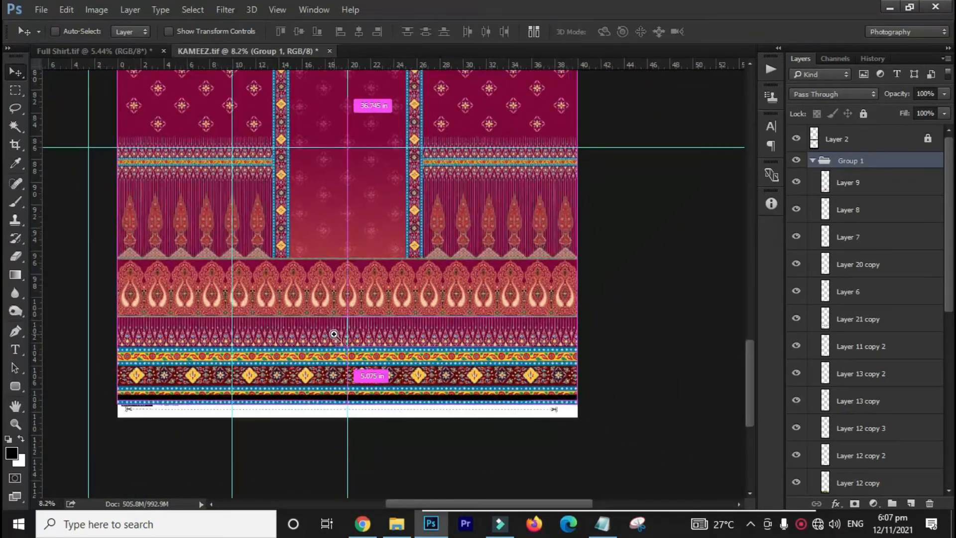
pyautogui.click(813, 161)
pyautogui.moveTo(403, 268); pyautogui.dragTo(419, 238)
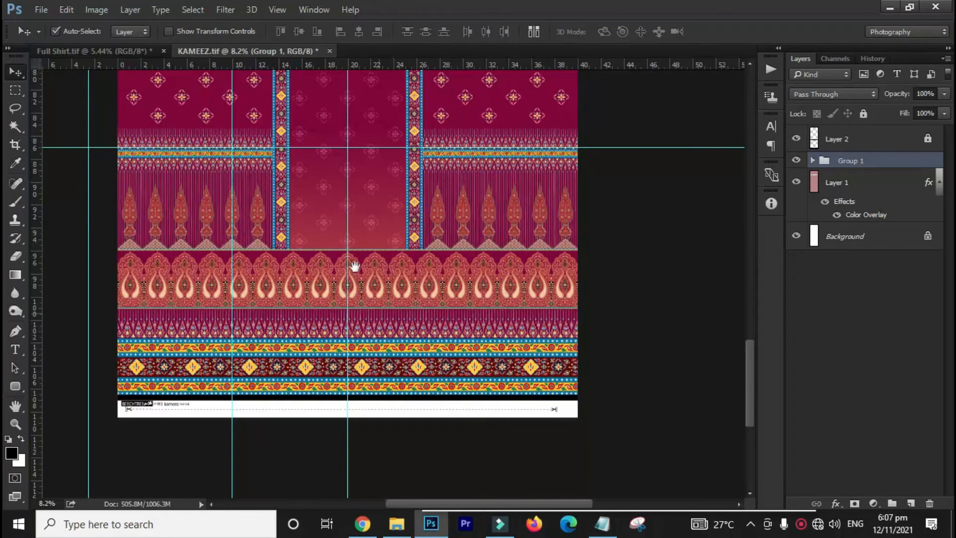
pyautogui.scroll(3, 354, 266)
pyautogui.scroll(-3, 348, 234)
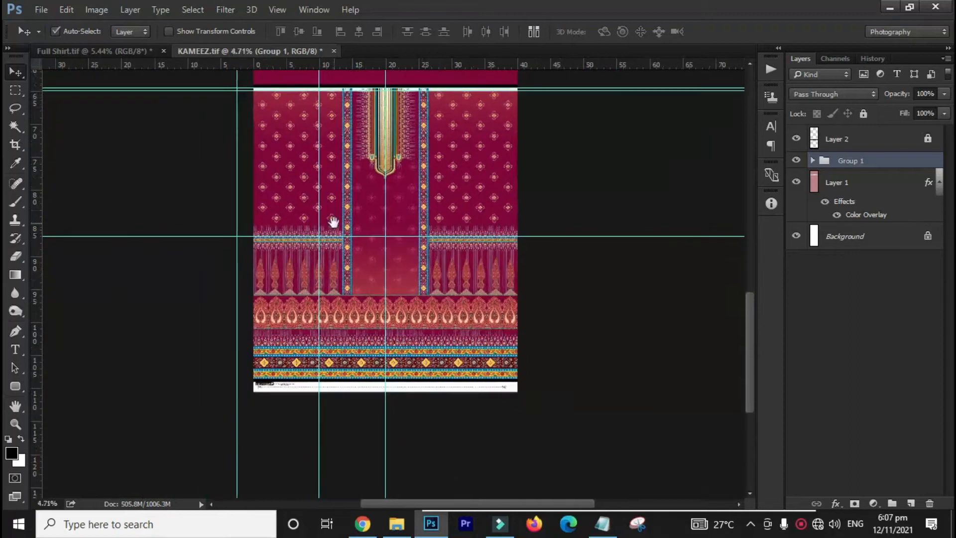
pyautogui.moveTo(333, 221); pyautogui.dragTo(341, 305)
# Step: Switch to Full Shirt.tif and marquee-select the full-width panel with the crossed borders, between the horizontal guides near 45 and 90 in
pyautogui.click(126, 46)
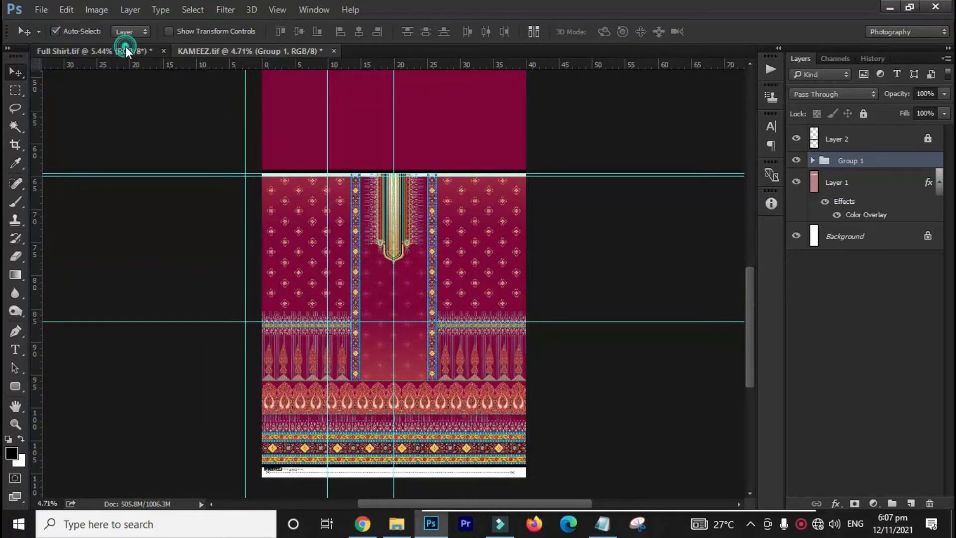
pyautogui.scroll(-5, 306, 119)
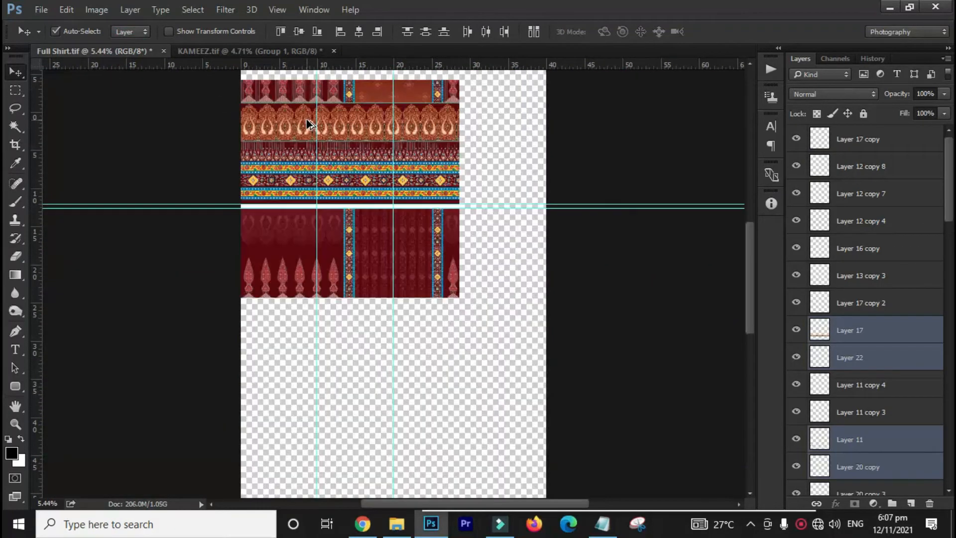
pyautogui.moveTo(440, 357); pyautogui.dragTo(450, 256)
pyautogui.moveTo(399, 418); pyautogui.dragTo(400, 404)
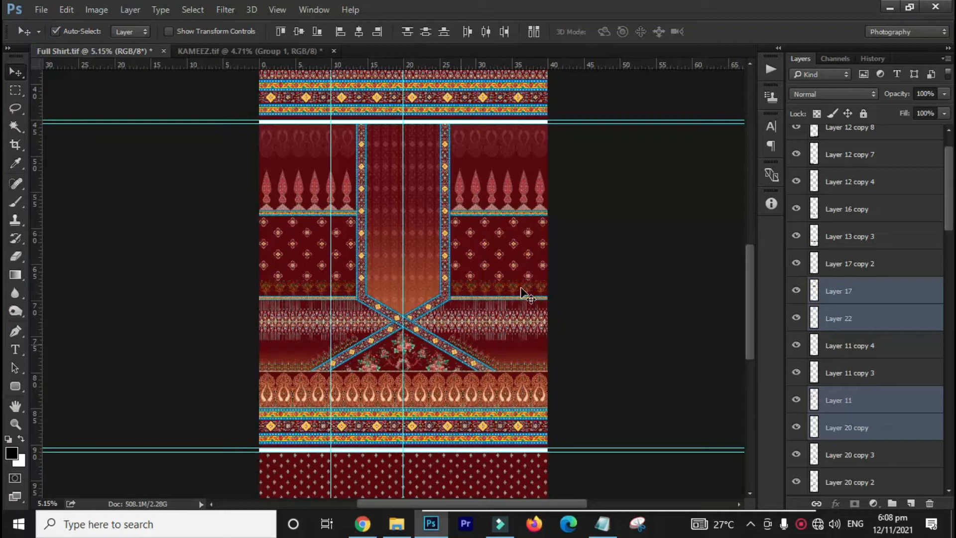
pyautogui.click(553, 140)
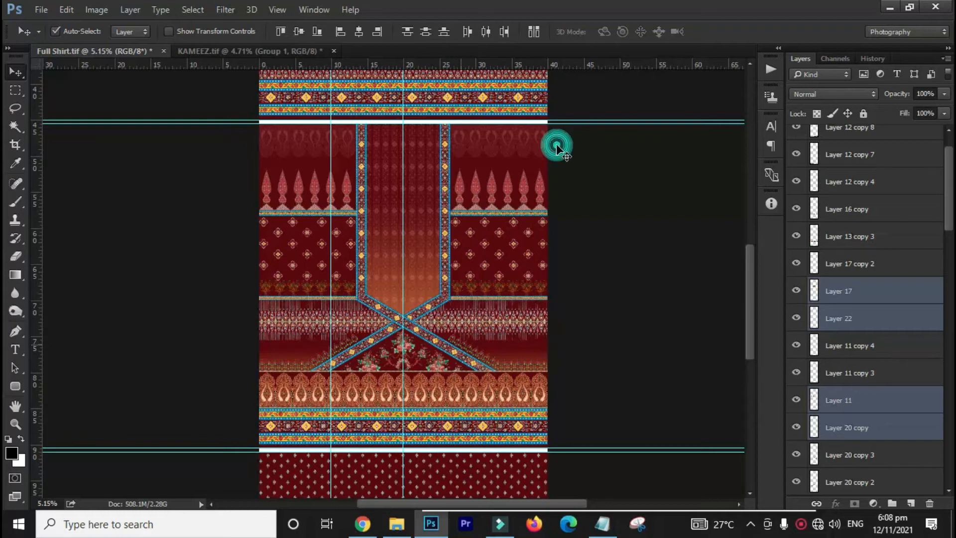
pyautogui.press('m')
pyautogui.moveTo(560, 121); pyautogui.dragTo(219, 444)
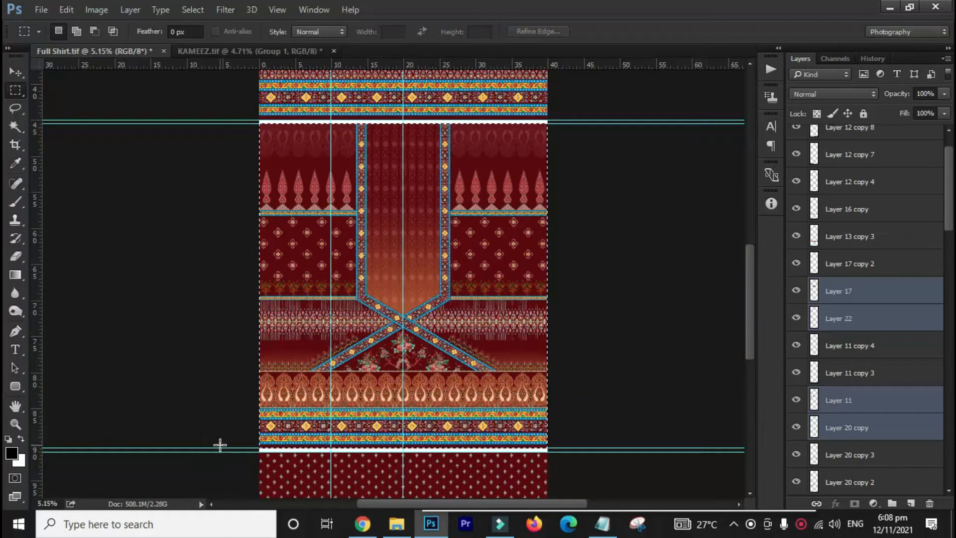
# Step: Crop Full Shirt.tif to the selected panel with the crossed borders
pyautogui.press('c')
pyautogui.press('Return')
pyautogui.press('Return')
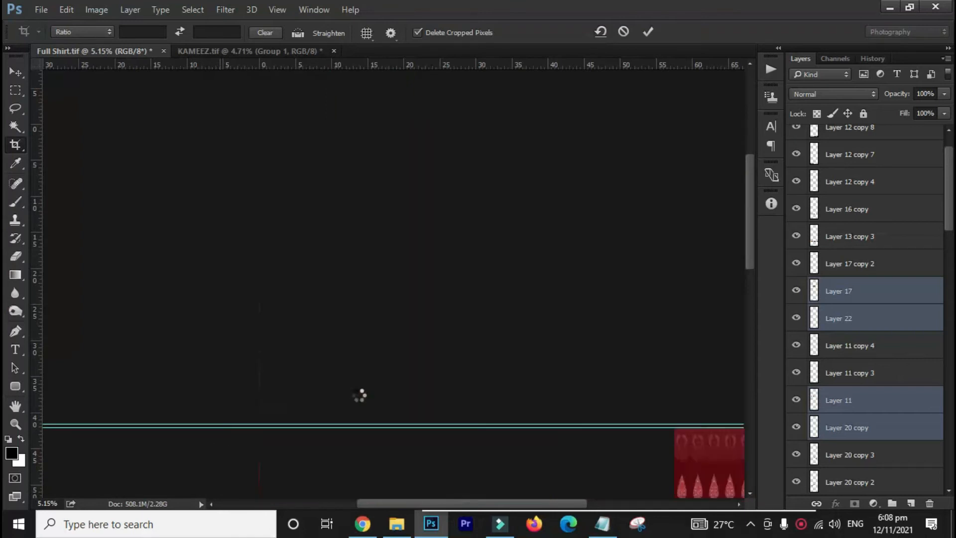
# Step: Select all layers of the crossed-border panel, transfer them into KAMEEZ.tif and group them as Group 2
pyautogui.press('v')
pyautogui.moveTo(547, 125); pyautogui.dragTo(242, 468)
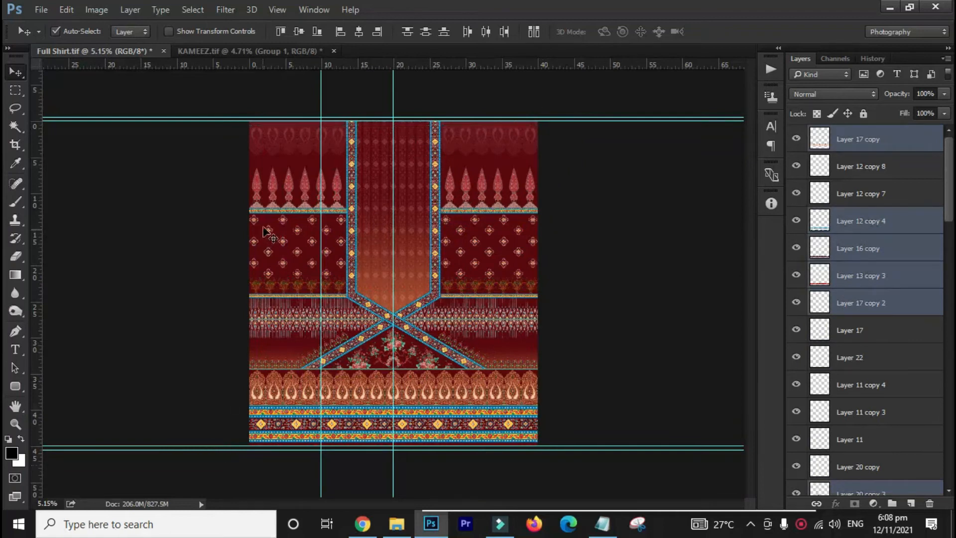
pyautogui.moveTo(275, 184); pyautogui.dragTo(312, 85)
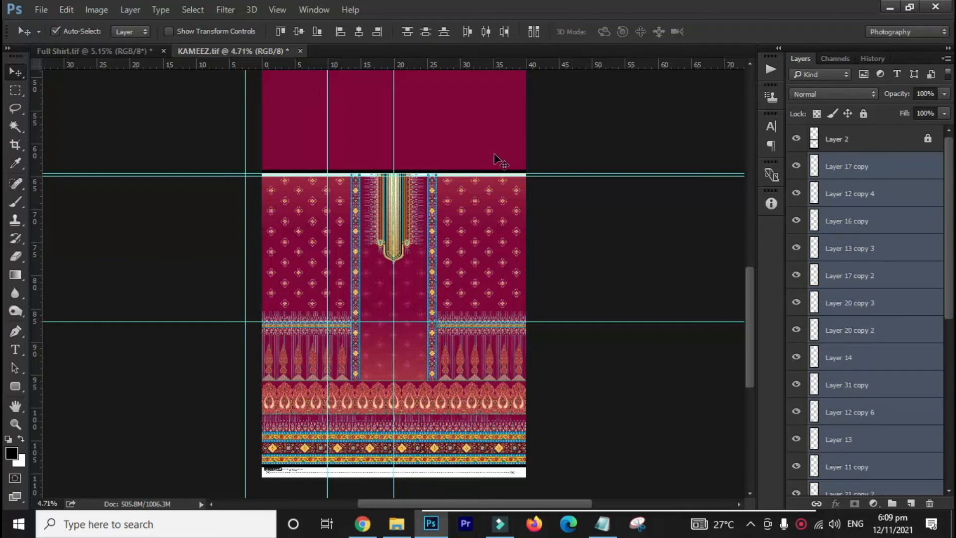
pyautogui.hotkey('ctrl', 'g')
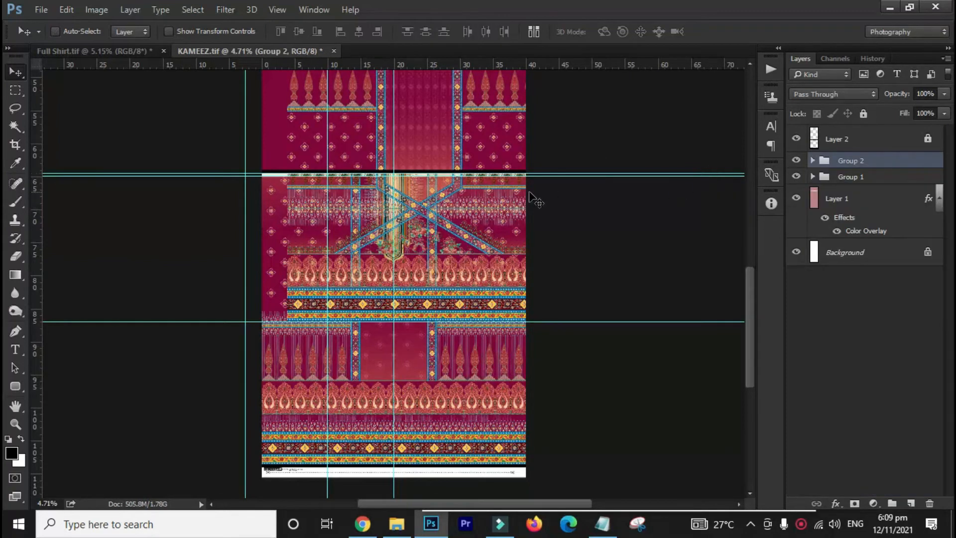
# Step: Centre Group 2 horizontally and vertically on the whole canvas, and clear the selection
pyautogui.hotkey('ctrl', '0')
pyautogui.hotkey('ctrl', 'a')
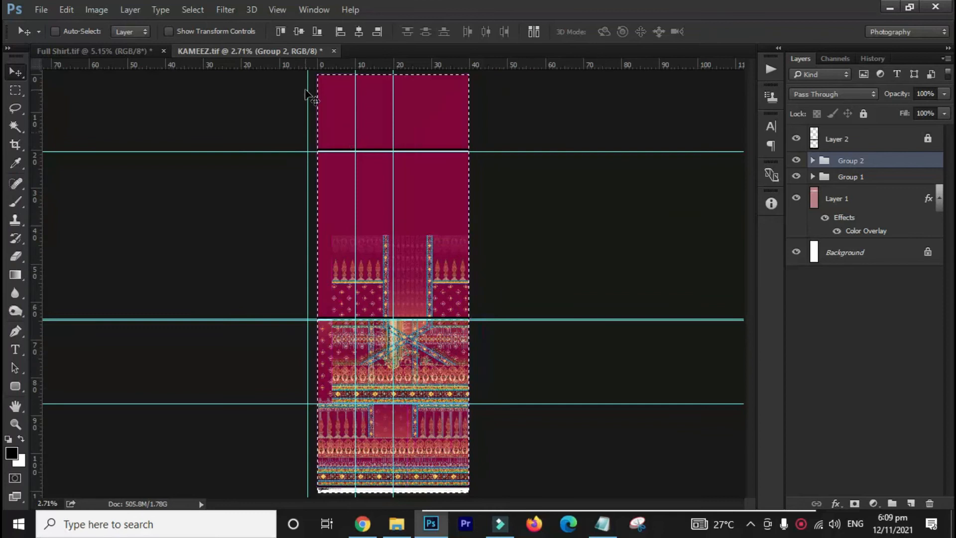
pyautogui.click(299, 31)
pyautogui.click(357, 31)
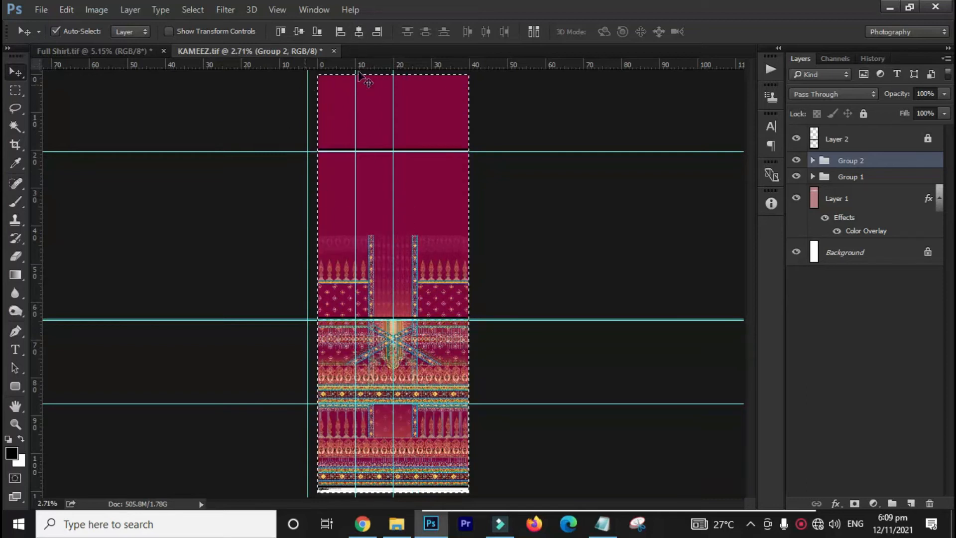
pyautogui.click(300, 32)
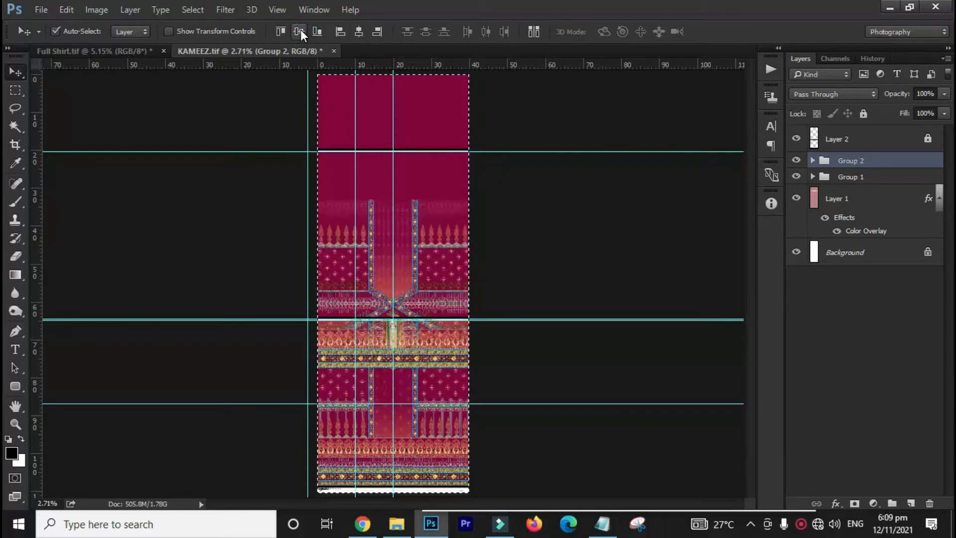
pyautogui.hotkey('ctrl', 'd')
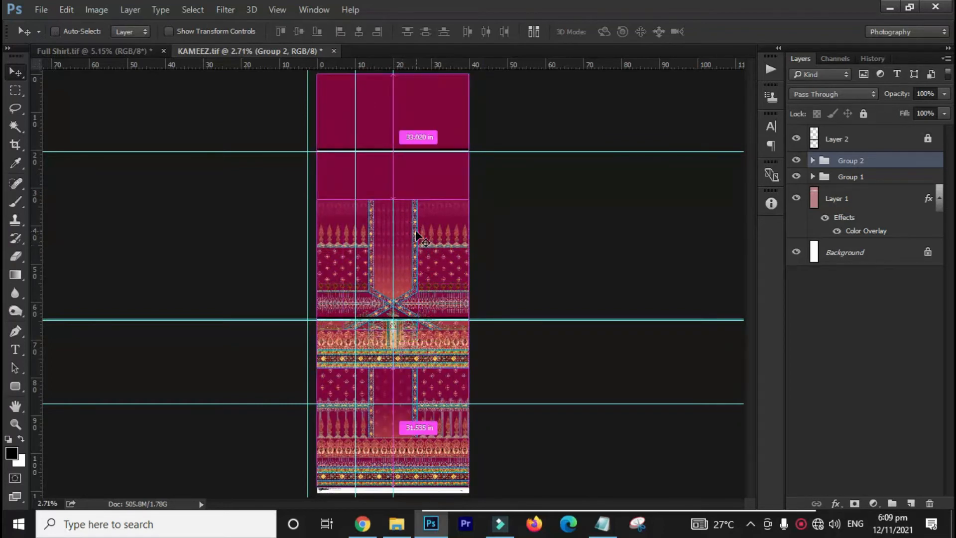
# Step: Move Group 2 up into the space between the white strips near 20 and 65 in
pyautogui.moveTo(415, 238); pyautogui.dragTo(419, 198)
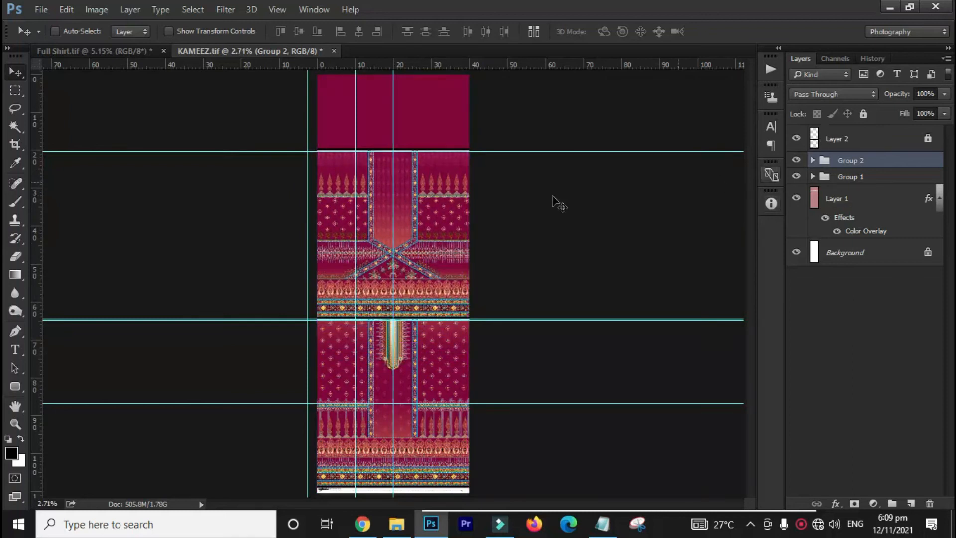
pyautogui.moveTo(390, 314); pyautogui.dragTo(386, 291)
pyautogui.moveTo(409, 167); pyautogui.dragTo(367, 276)
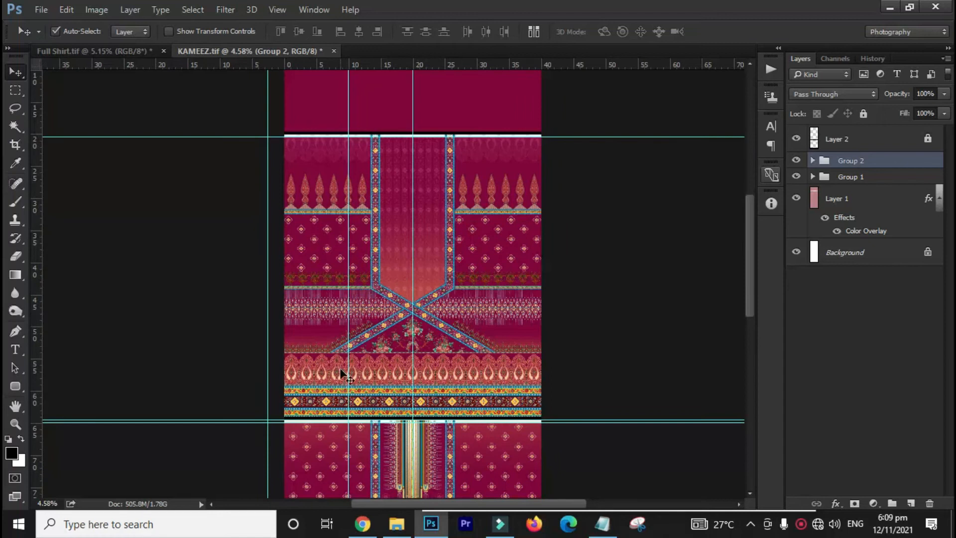
# Step: Flip Group 2 vertically and lower it so its hem borders sit slightly below the white strip near 20 in
pyautogui.moveTo(424, 129); pyautogui.dragTo(436, 190)
pyautogui.hotkey('ctrl', 't')
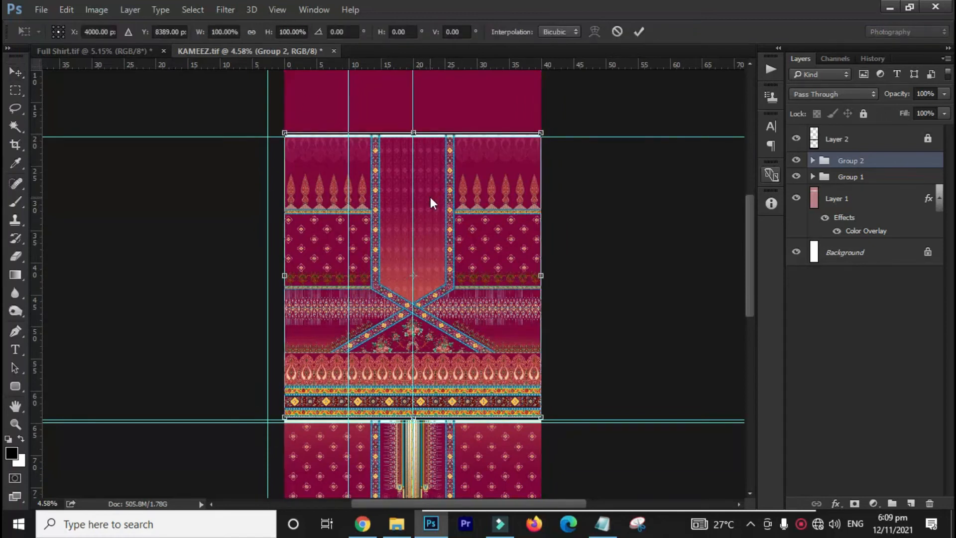
pyautogui.rightClick(430, 196)
pyautogui.click(473, 419)
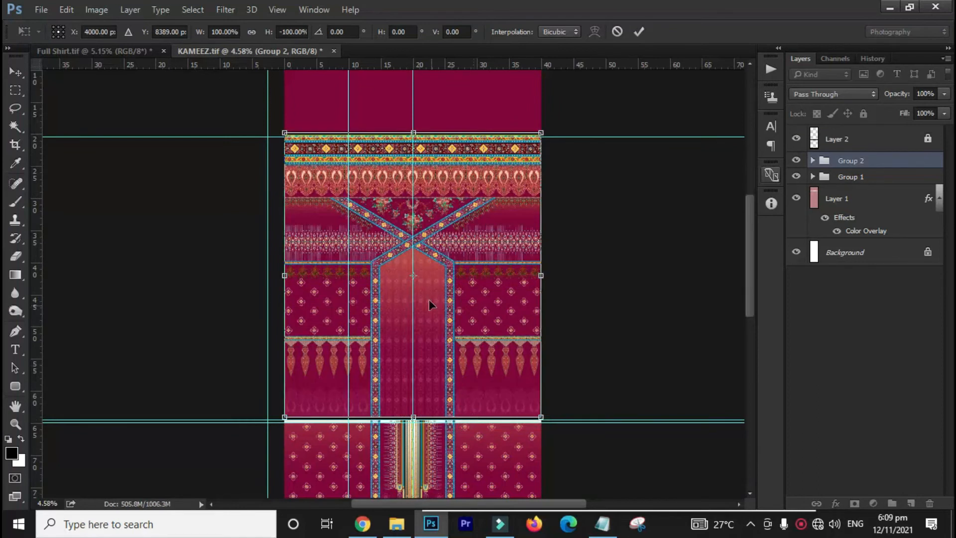
pyautogui.moveTo(431, 160); pyautogui.dragTo(429, 171)
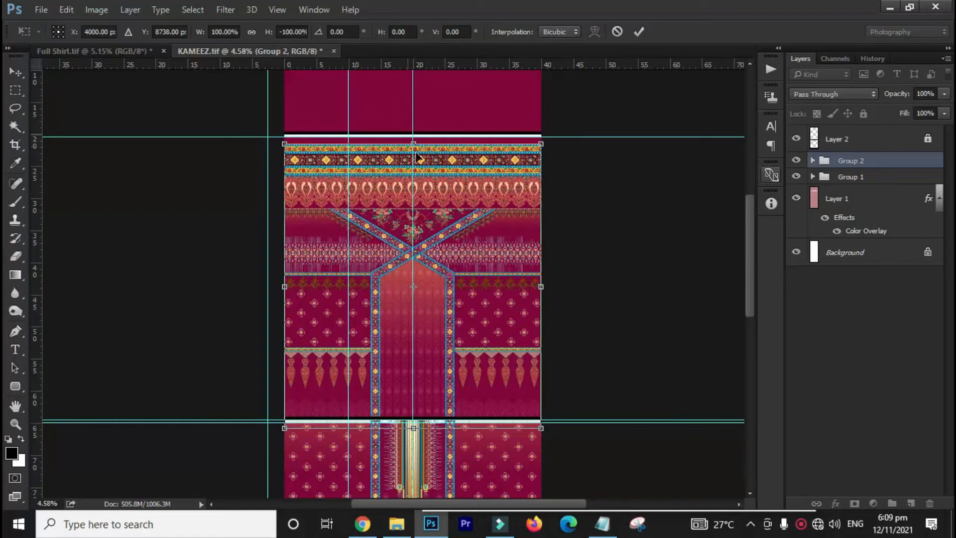
pyautogui.moveTo(422, 163); pyautogui.dragTo(419, 157)
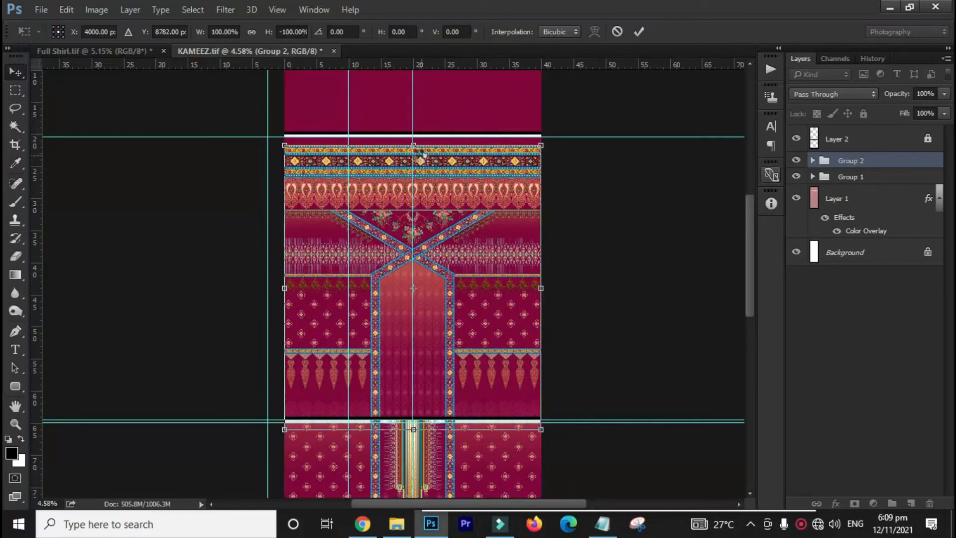
pyautogui.press('Return')
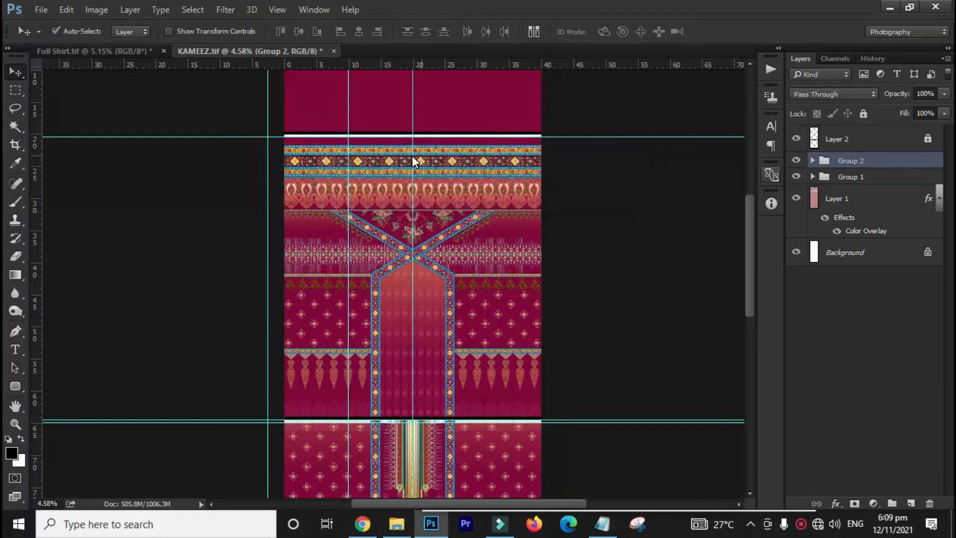
# Step: Hide Group 2, unlock Layer 2 and marquee-select the area around the black line near 65 in
pyautogui.click(796, 160)
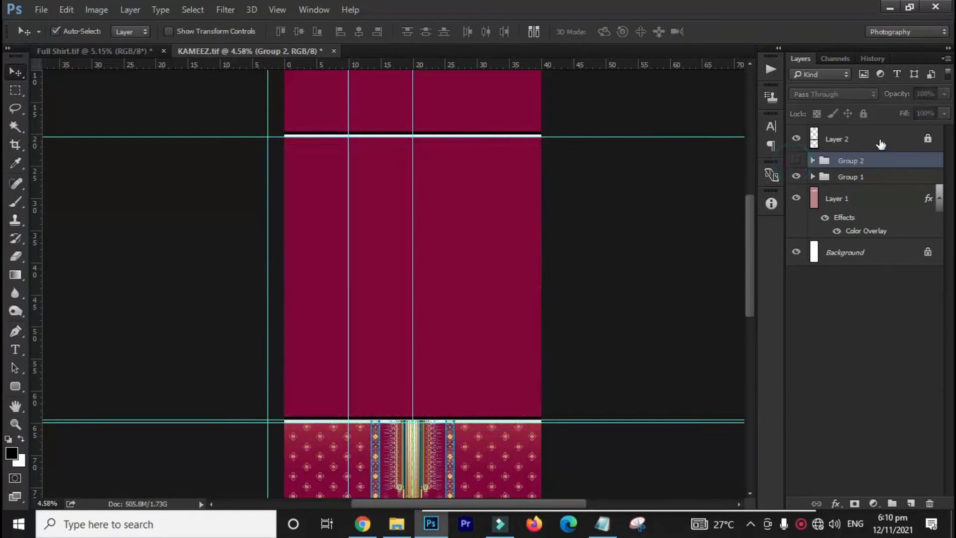
pyautogui.click(880, 142)
pyautogui.click(863, 113)
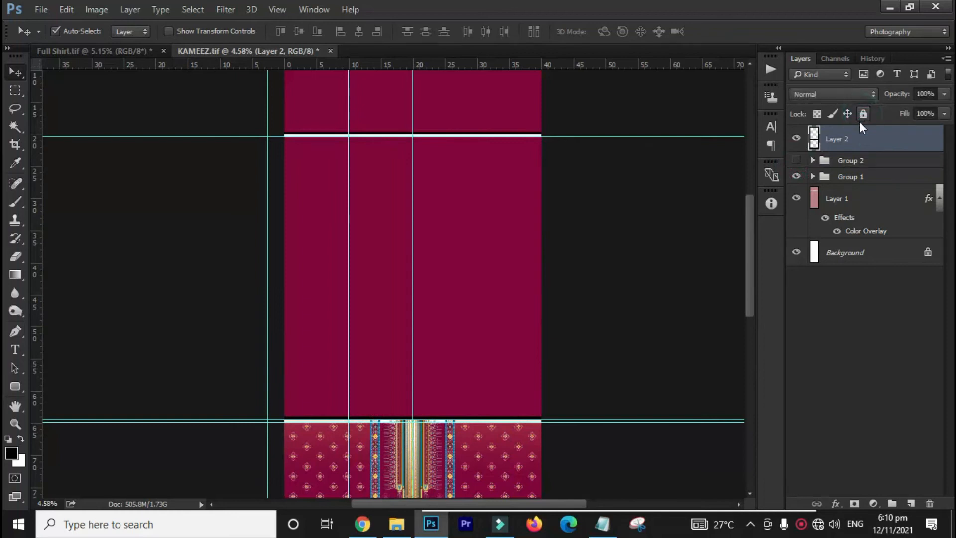
pyautogui.press('m')
pyautogui.moveTo(555, 383); pyautogui.dragTo(172, 462)
pyautogui.rightClick(171, 462)
pyautogui.click(483, 414)
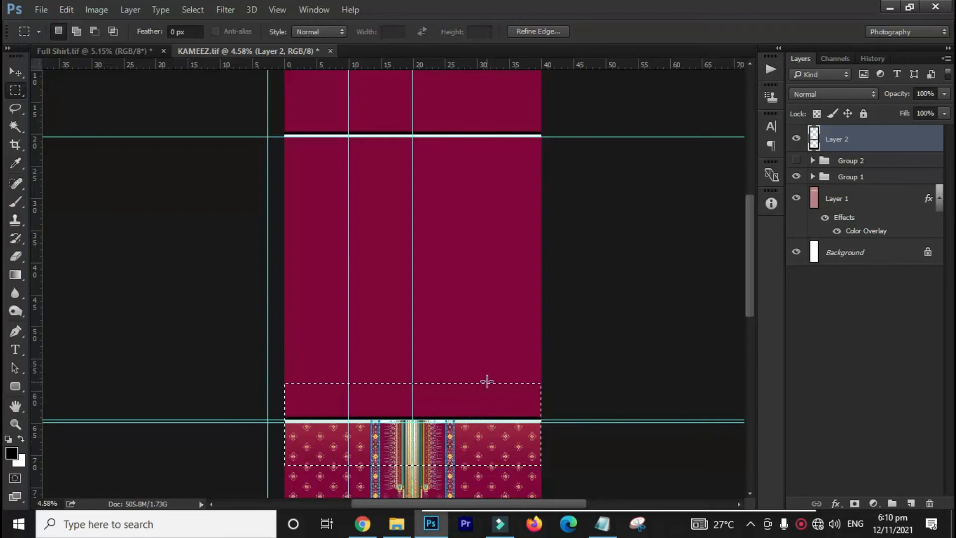
# Step: Move Layer 2's black line up to sit flush beneath the white strip near 20 in, and clear the selection
pyautogui.press('v')
pyautogui.moveTo(470, 420); pyautogui.dragTo(467, 141)
pyautogui.hotkey('ctrl', 'd')
pyautogui.moveTo(408, 132); pyautogui.dragTo(489, 146)
pyautogui.rightClick(489, 146)
pyautogui.click(398, 158)
pyautogui.moveTo(425, 150); pyautogui.dragTo(508, 149)
pyautogui.rightClick(508, 149)
pyautogui.click(401, 175)
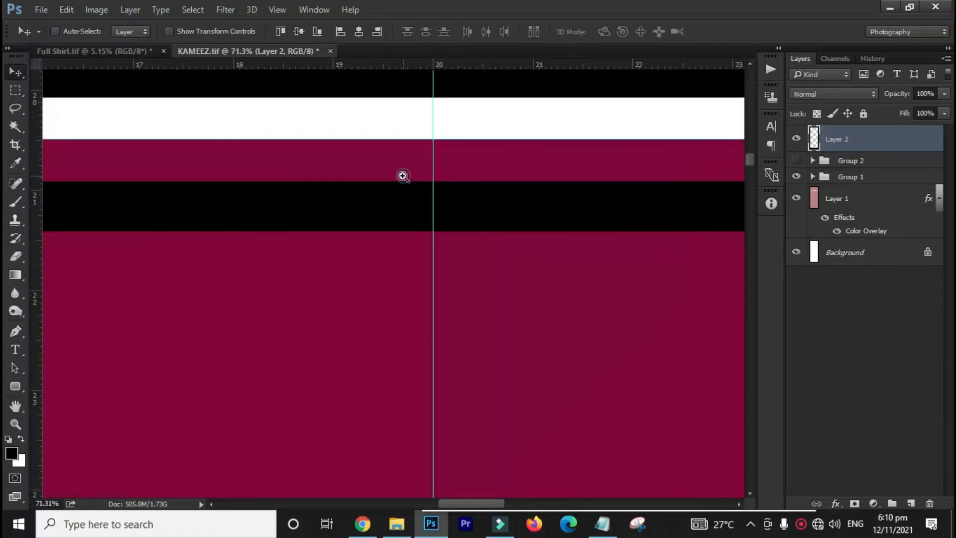
pyautogui.moveTo(437, 144); pyautogui.dragTo(521, 143)
pyautogui.moveTo(517, 392); pyautogui.dragTo(505, 172)
pyautogui.hotkey('ctrl', 'd')
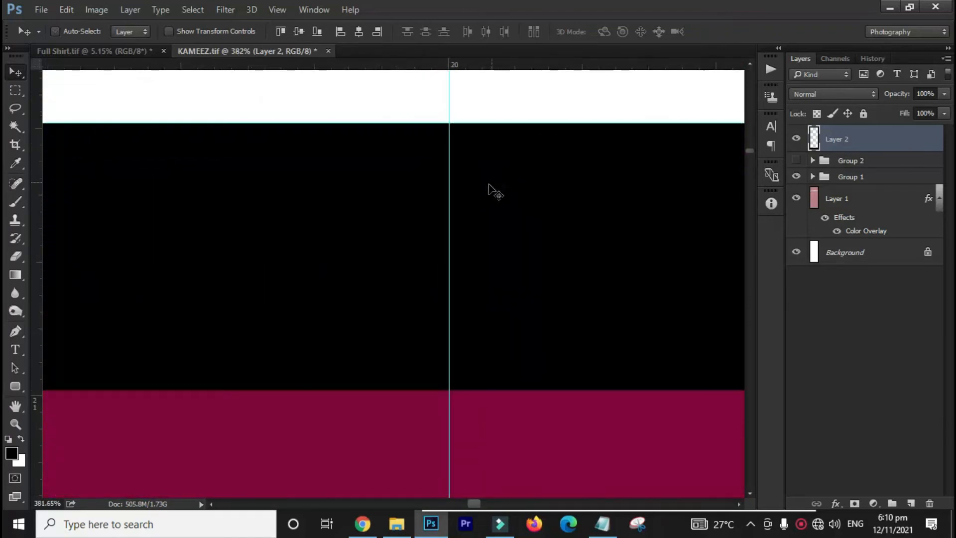
# Step: Show and select Group 2, and move it up so its top border touches the black line near 20 in
pyautogui.moveTo(565, 186); pyautogui.dragTo(494, 207)
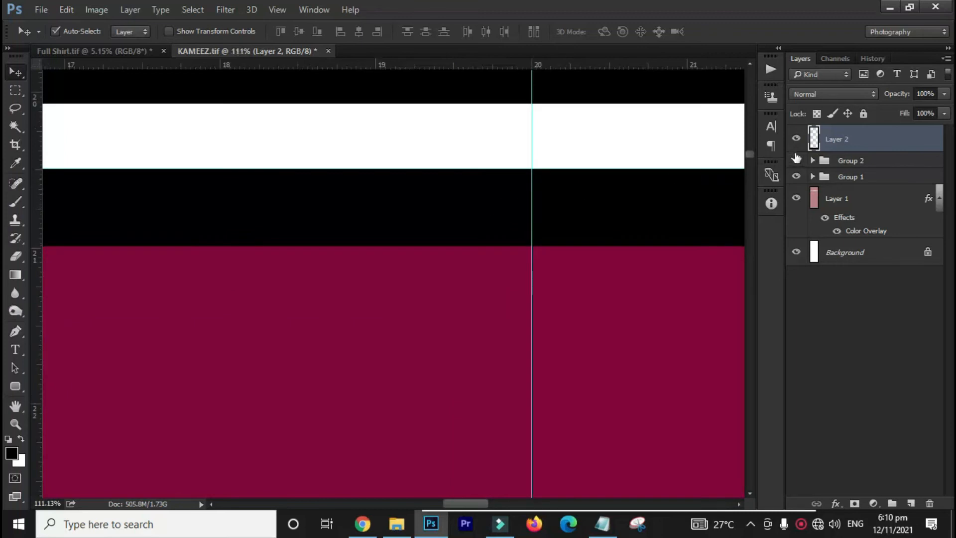
pyautogui.click(796, 161)
pyautogui.click(826, 160)
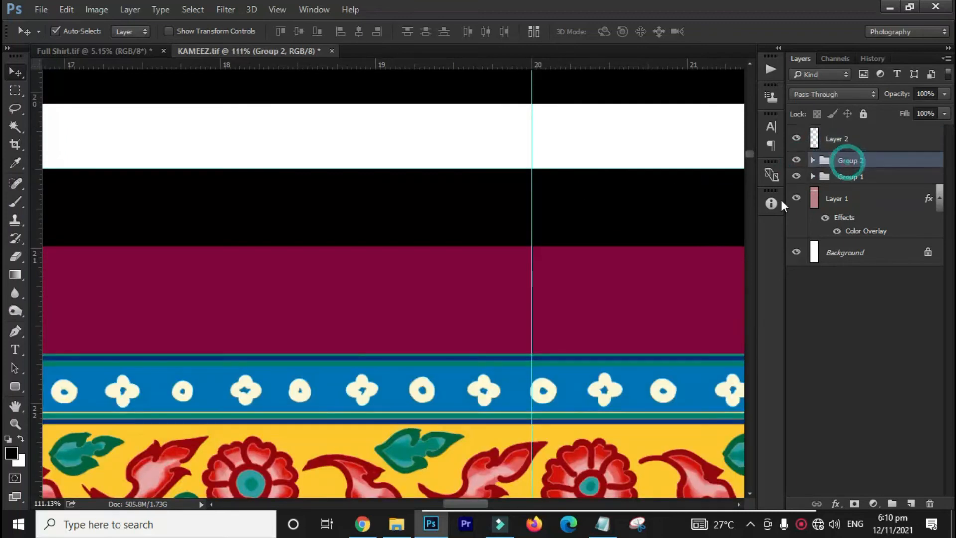
pyautogui.moveTo(482, 401); pyautogui.dragTo(368, 319)
pyautogui.rightClick(368, 326)
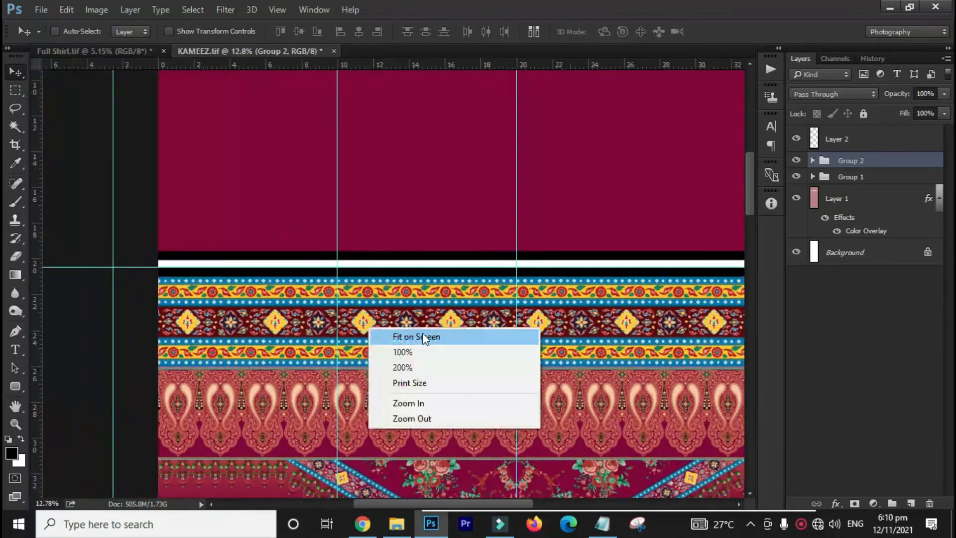
pyautogui.click(452, 291)
# Step: Inspect the flipped panel's crossed borders and floral details, and compare the layout with Group 2 hidden and shown
pyautogui.moveTo(443, 325); pyautogui.dragTo(271, 195)
pyautogui.moveTo(299, 319); pyautogui.dragTo(393, 299)
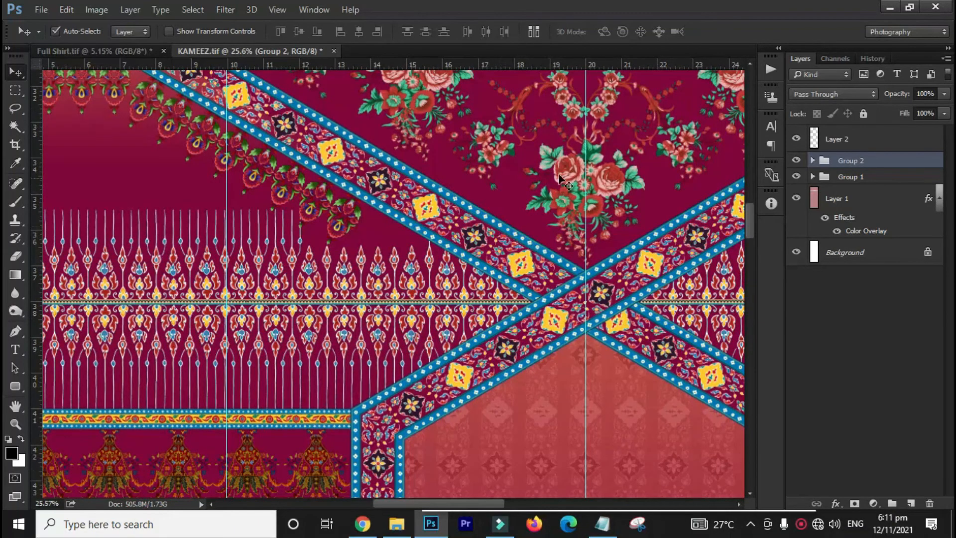
pyautogui.scroll(-6, 503, 232)
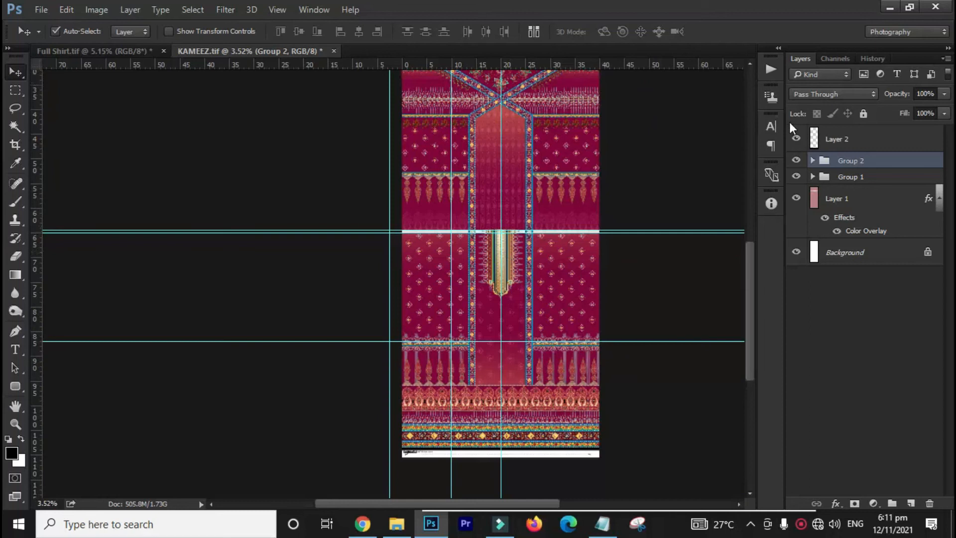
pyautogui.click(796, 160)
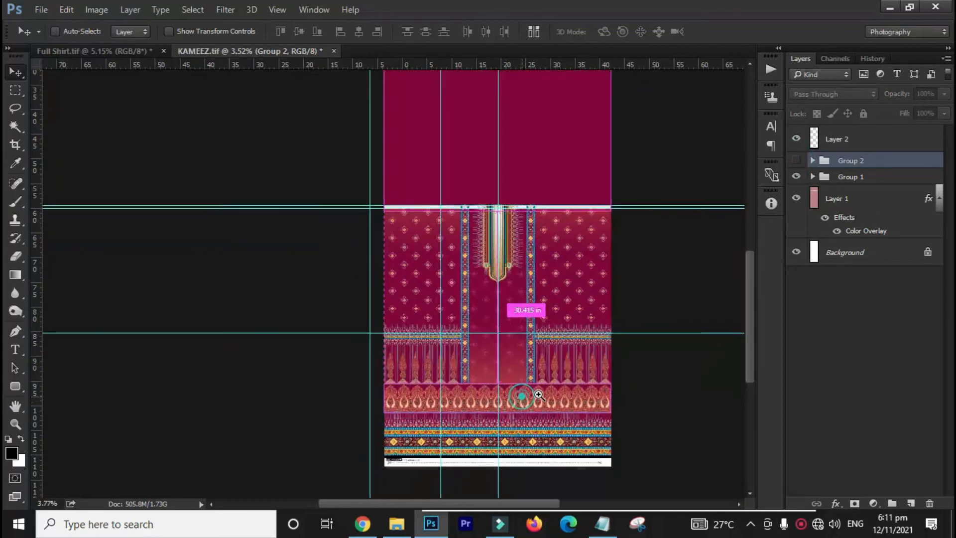
pyautogui.scroll(2, 512, 418)
pyautogui.scroll(-4, 521, 415)
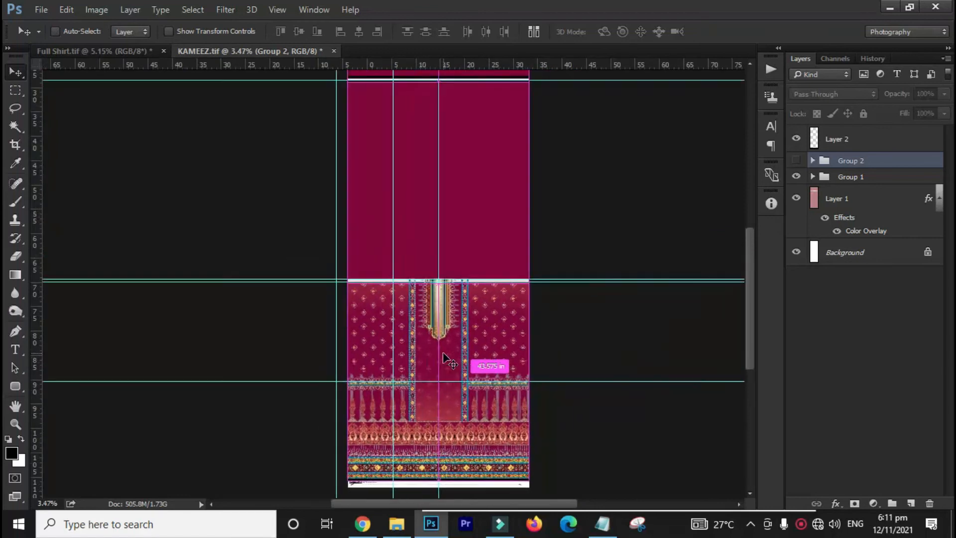
pyautogui.click(796, 160)
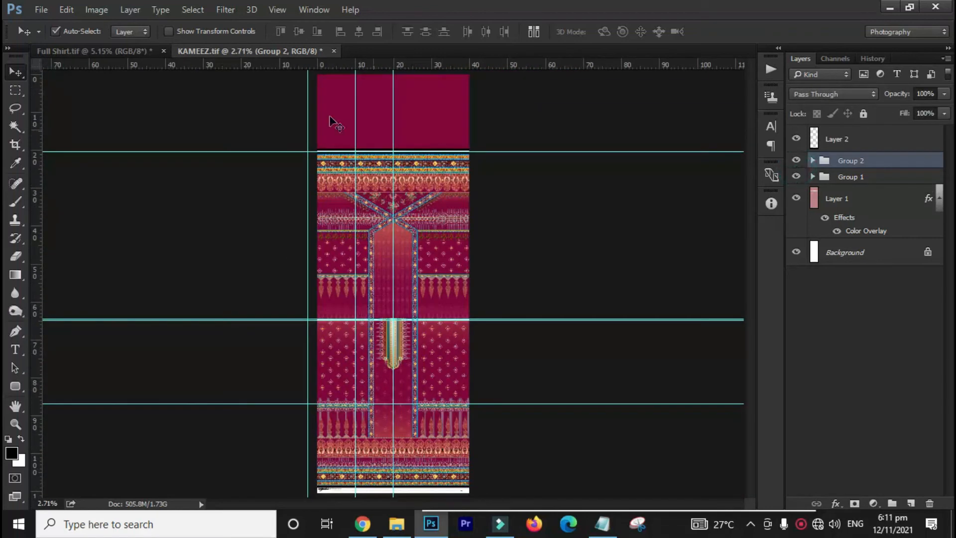
# Step: Switch to Full Shirt.tif, marquee-select the full-width dotted panel below the 90 in guides and crop the document to it
pyautogui.click(132, 48)
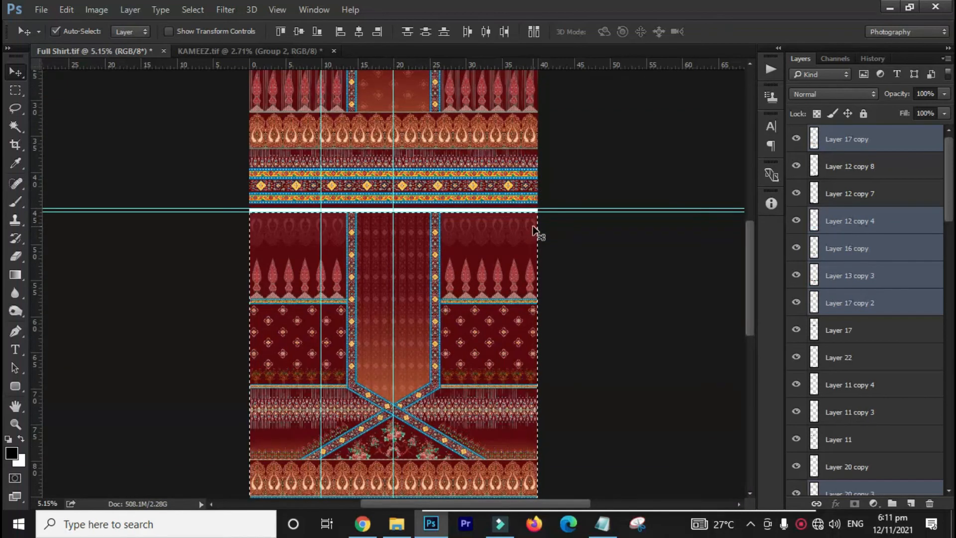
pyautogui.moveTo(424, 384); pyautogui.dragTo(424, 179)
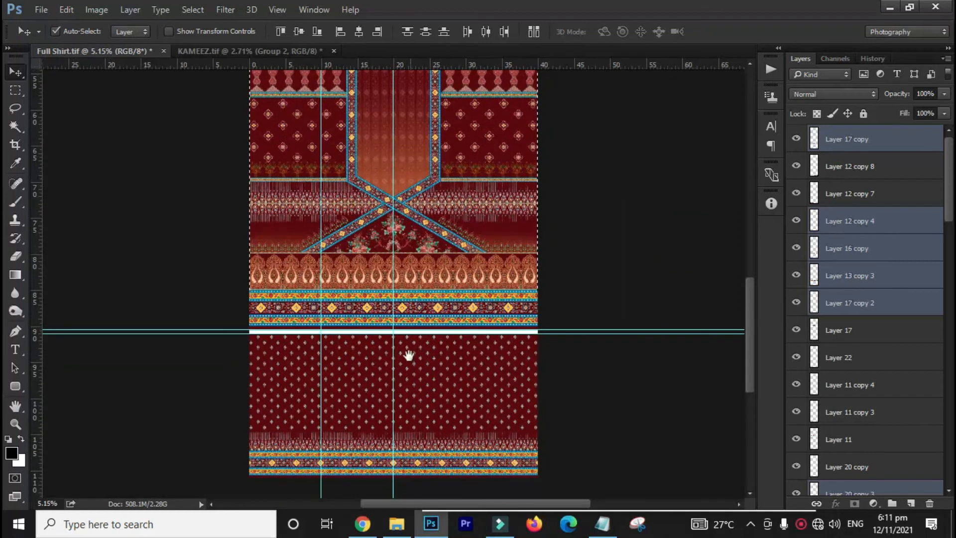
pyautogui.press('m')
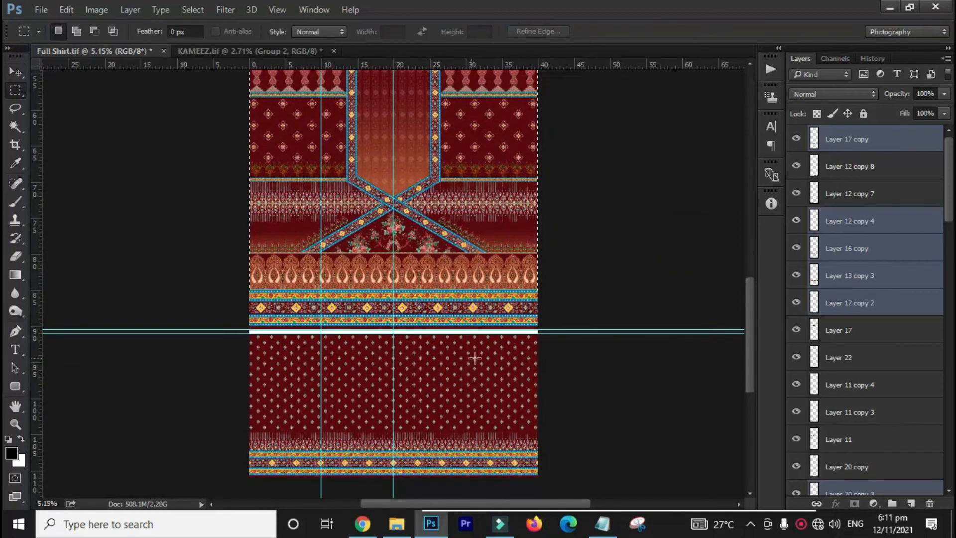
pyautogui.moveTo(545, 333); pyautogui.dragTo(225, 490)
pyautogui.press('c')
pyautogui.press('Return')
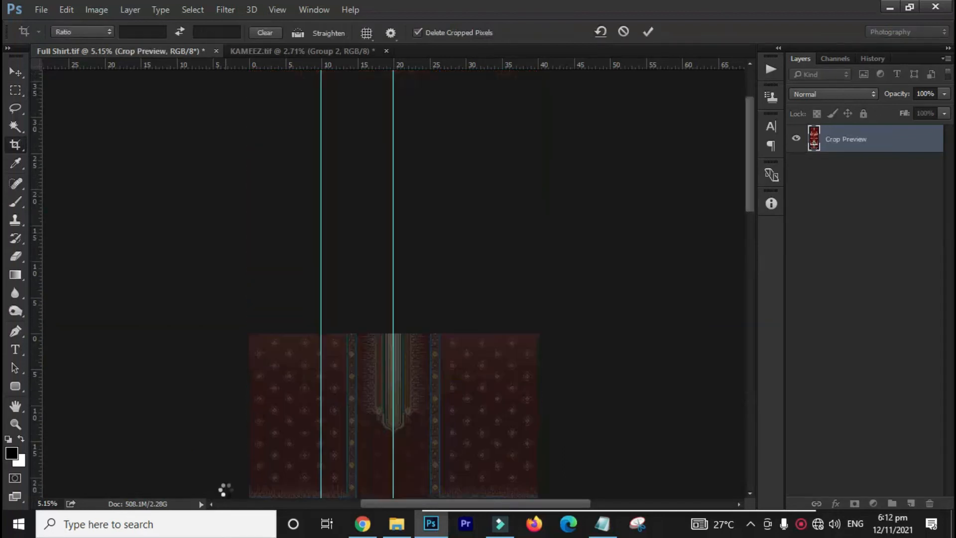
# Step: Select the dotted panel's layers, transfer them into KAMEEZ.tif and group them as Group 3
pyautogui.press('v')
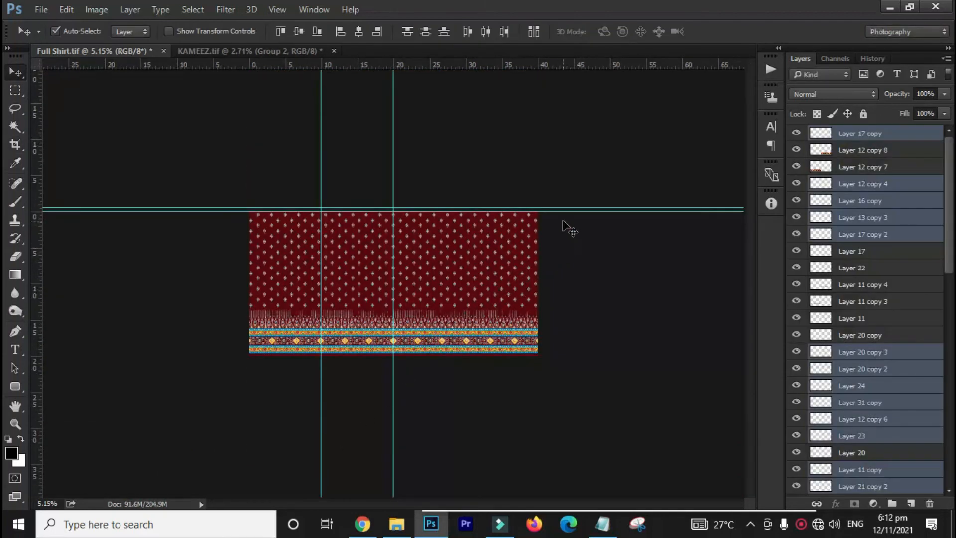
pyautogui.moveTo(267, 220); pyautogui.dragTo(275, 165)
pyautogui.moveTo(561, 225); pyautogui.dragTo(182, 434)
pyautogui.moveTo(369, 346); pyautogui.dragTo(337, 104)
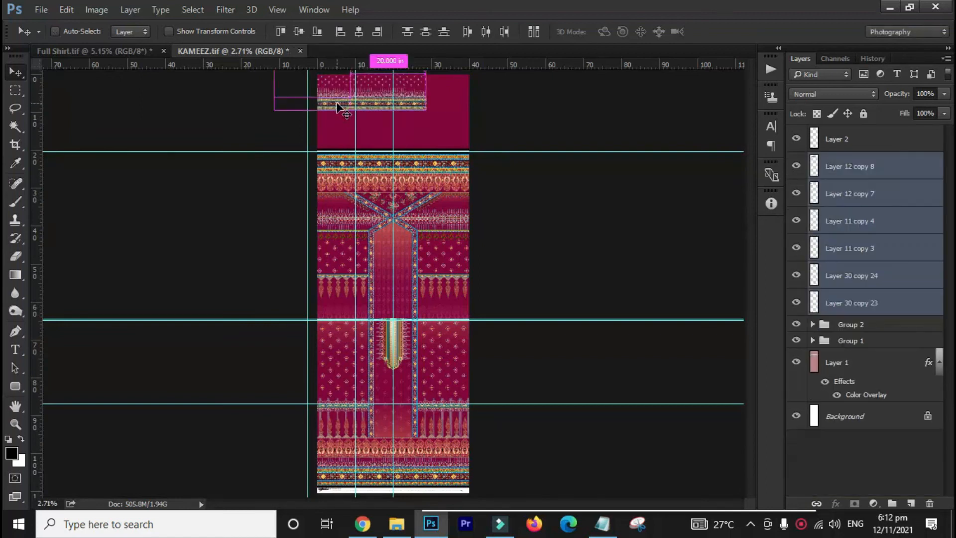
pyautogui.hotkey('ctrl', 'g')
# Step: Align Group 3 to the canvas's upper edge and centre it horizontally, and clear the selection
pyautogui.moveTo(329, 95); pyautogui.dragTo(303, 50)
pyautogui.click(317, 31)
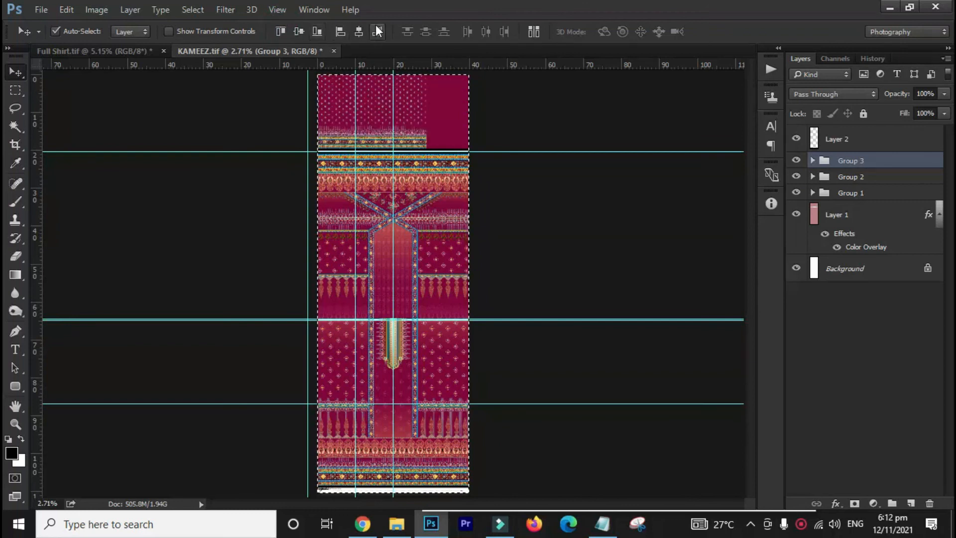
pyautogui.click(361, 31)
pyautogui.hotkey('ctrl', 'd')
# Step: Inspect where Group 3's lower border meets the black line near 20 in, and view the whole design
pyautogui.moveTo(396, 121); pyautogui.dragTo(455, 134)
pyautogui.rightClick(499, 120)
pyautogui.click(378, 109)
pyautogui.keyDown('ctrl'); pyautogui.click(389, 103); pyautogui.keyUp('ctrl')
pyautogui.moveTo(419, 289); pyautogui.dragTo(400, 284)
pyautogui.moveTo(426, 245); pyautogui.dragTo(420, 302)
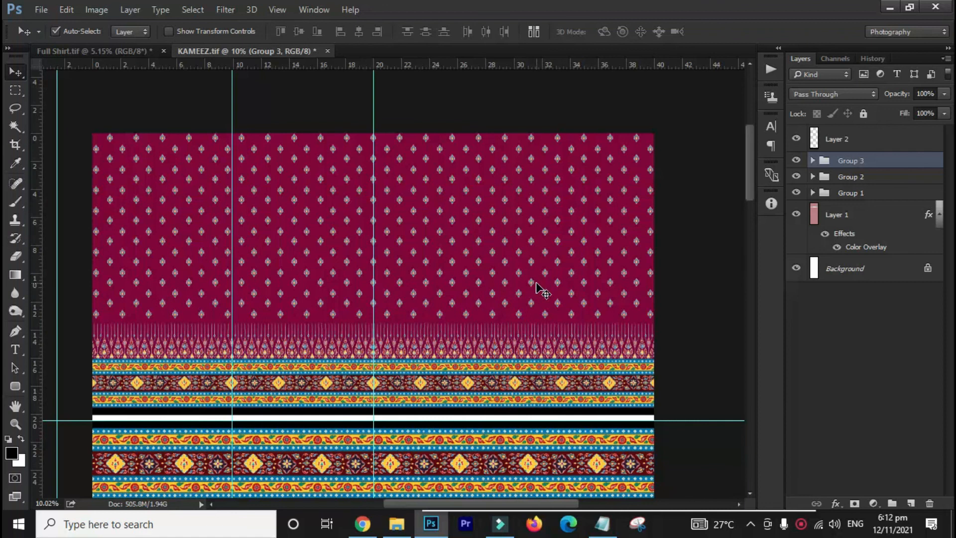
pyautogui.hotkey('ctrl', '0')
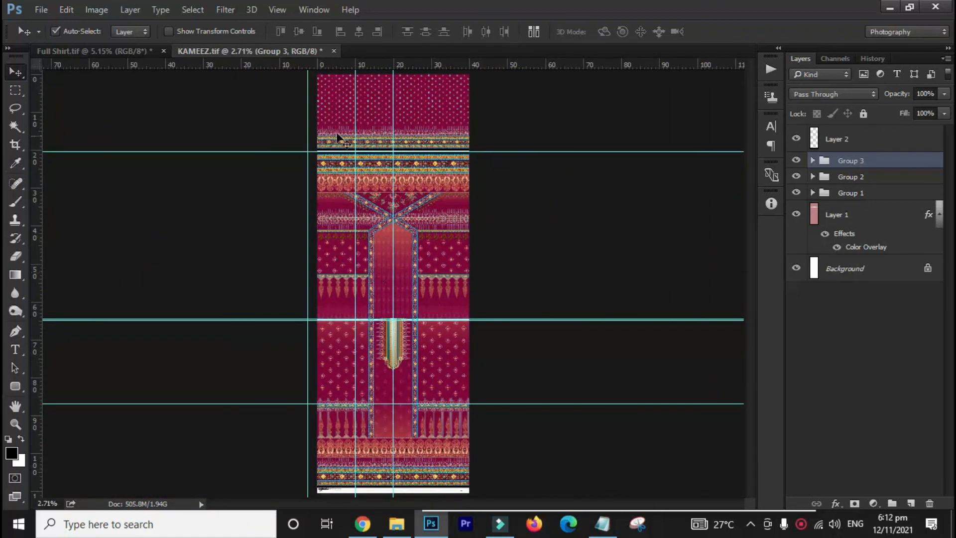